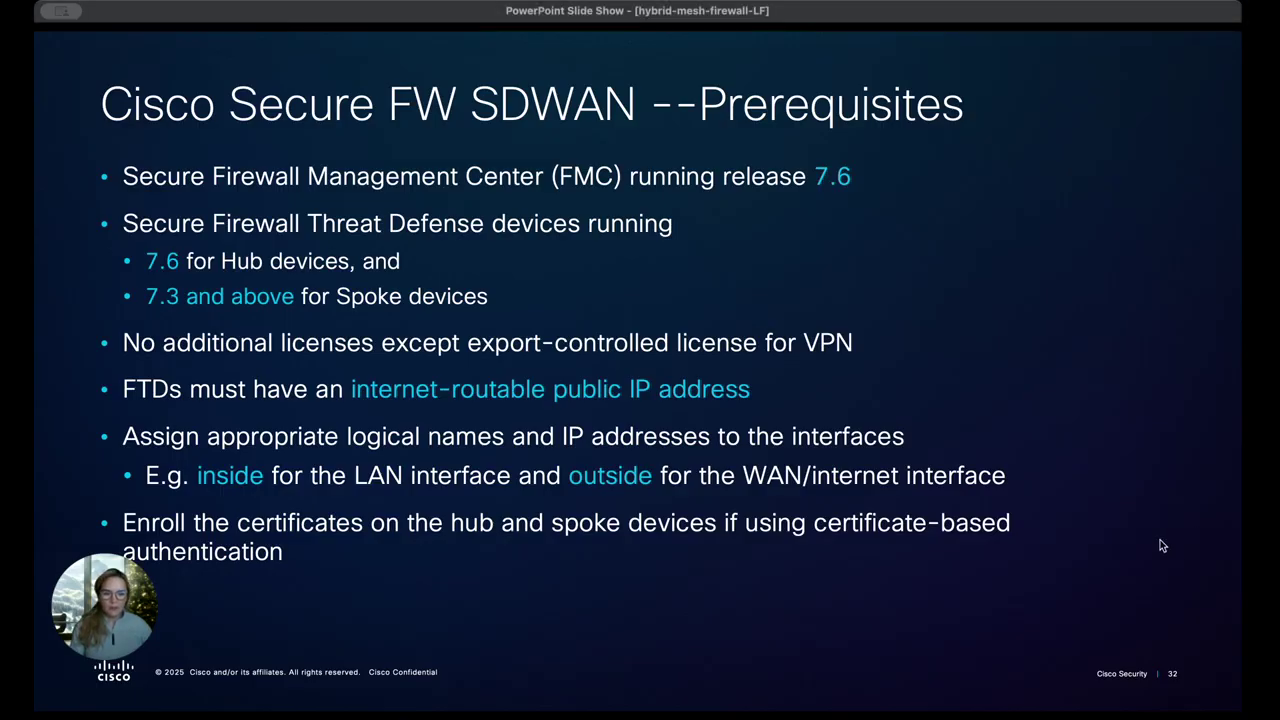
# - Show the 7.6 Releases bullets for single-page configuration and bulk spoke addition, then go to the SD-WAN Wizard slide
pyautogui.press('Right')
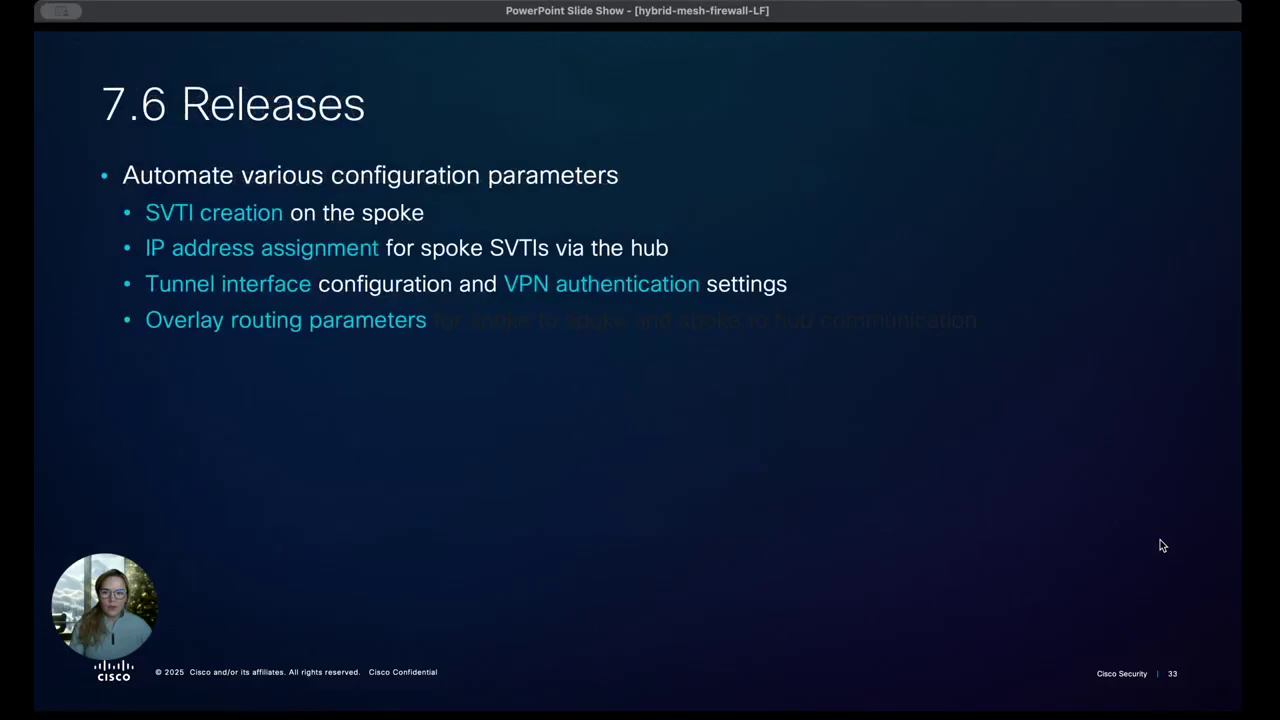
pyautogui.press('Right')
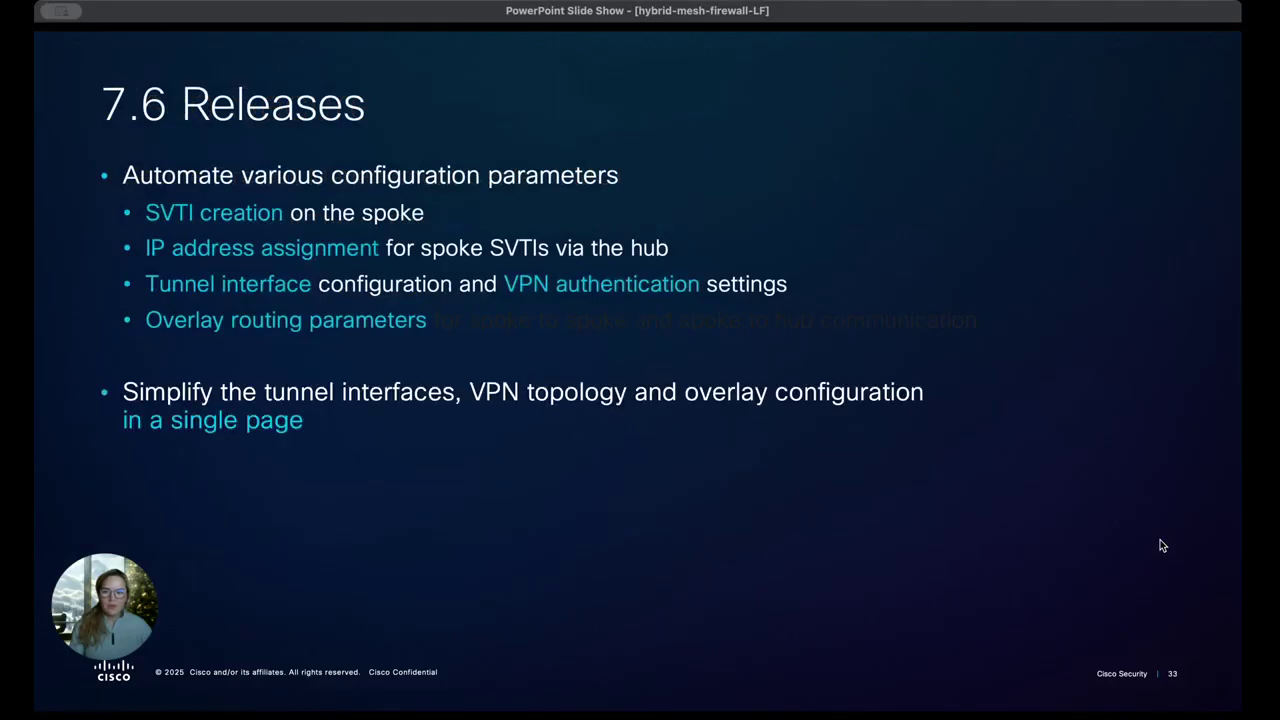
pyautogui.press('Right')
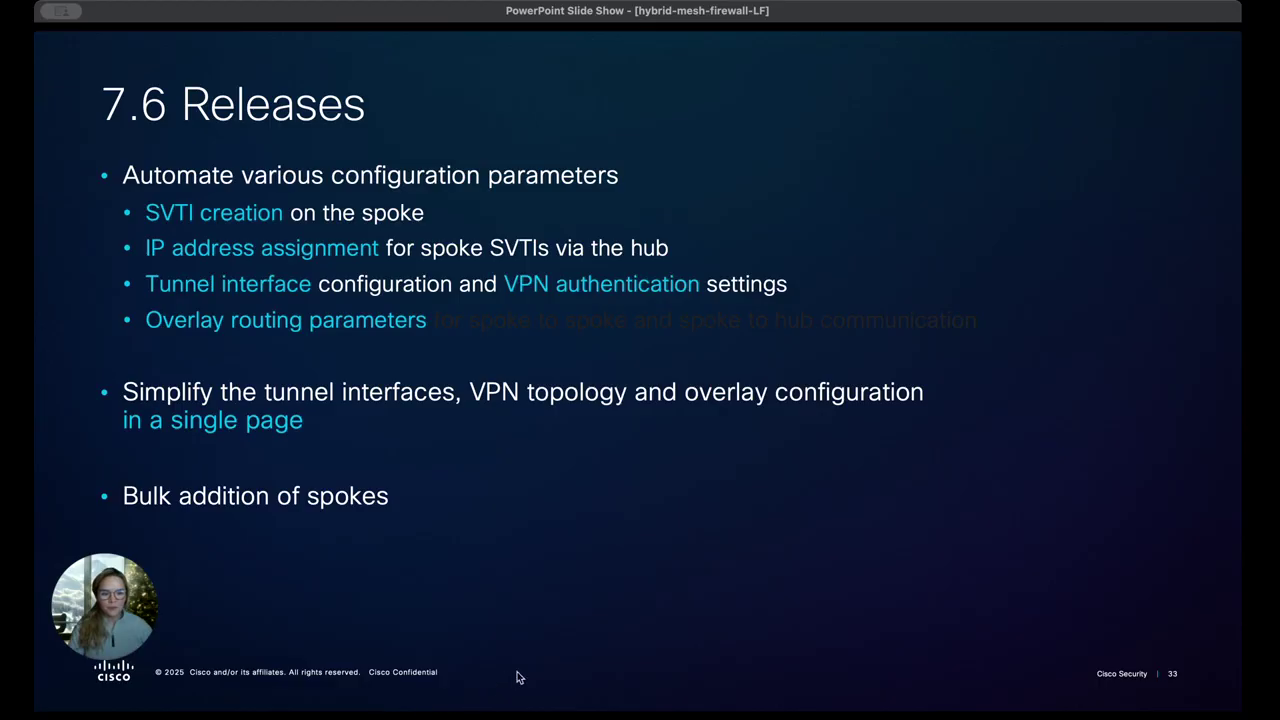
pyautogui.click(540, 659)
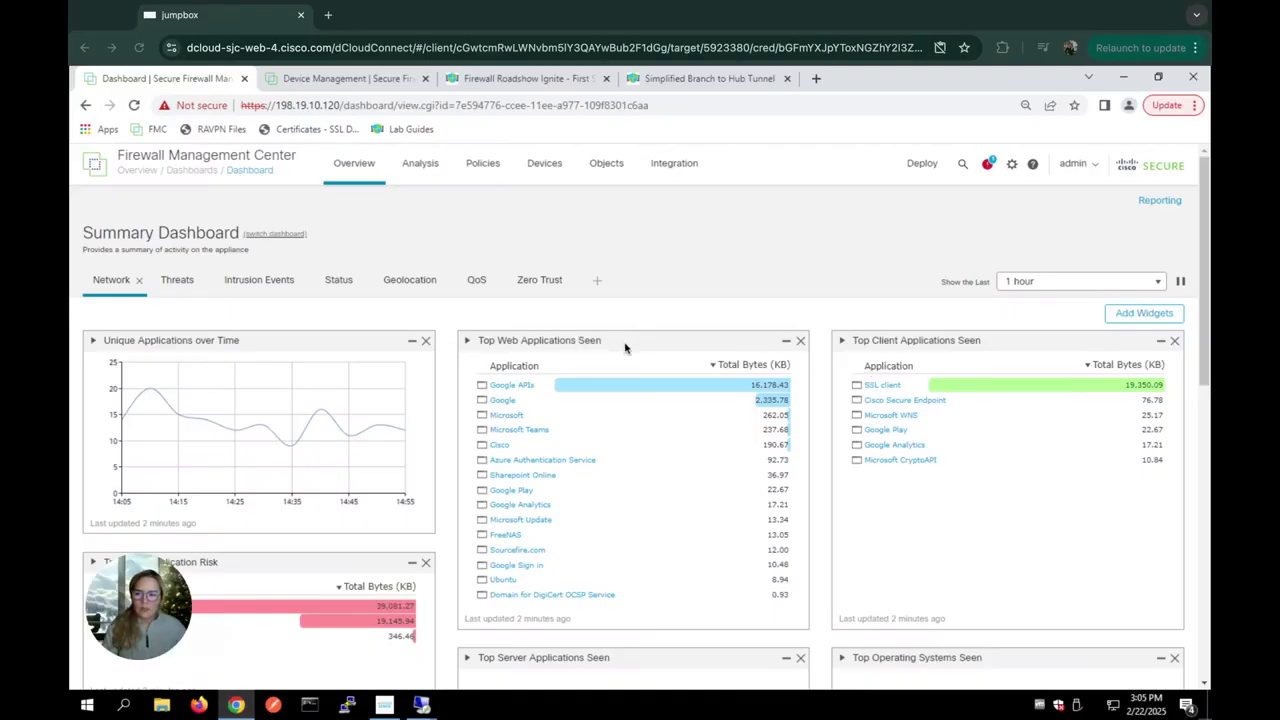
# - Open NGFW1 from Device Management and scroll its Interfaces list showing outside, DVTI Virtual-Template10 and loopbacks
pyautogui.click(545, 165)
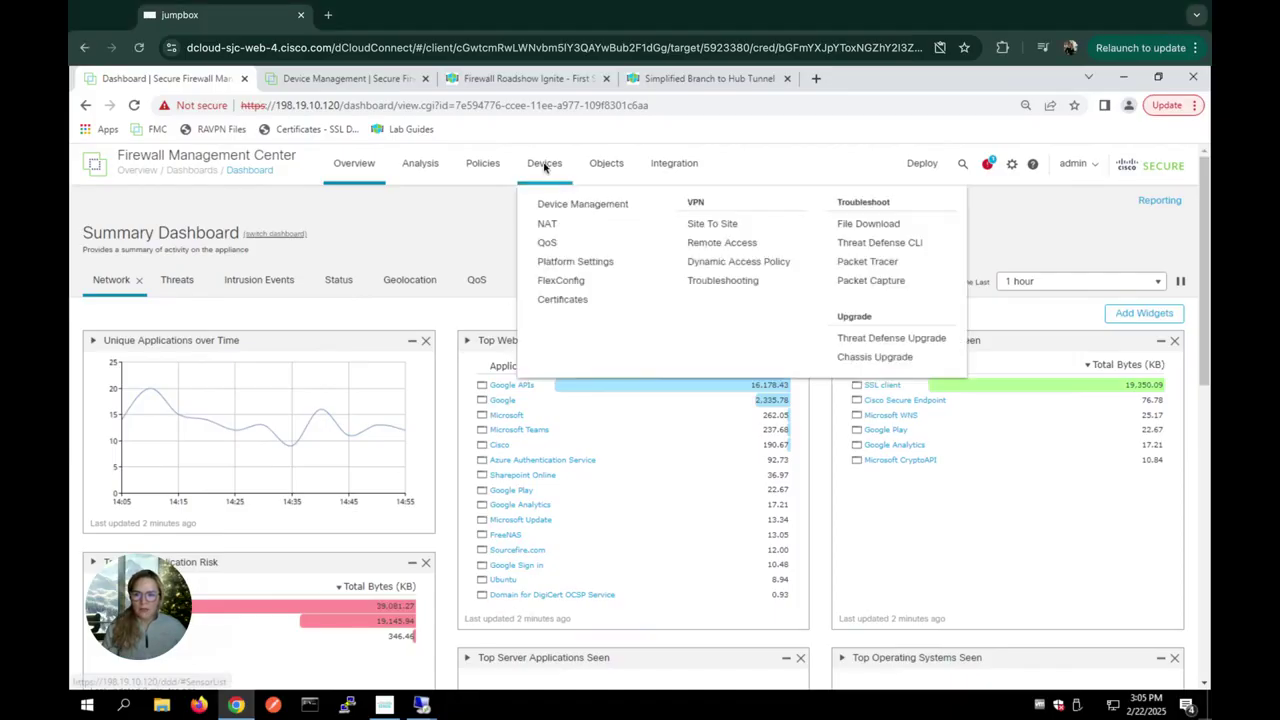
pyautogui.click(573, 206)
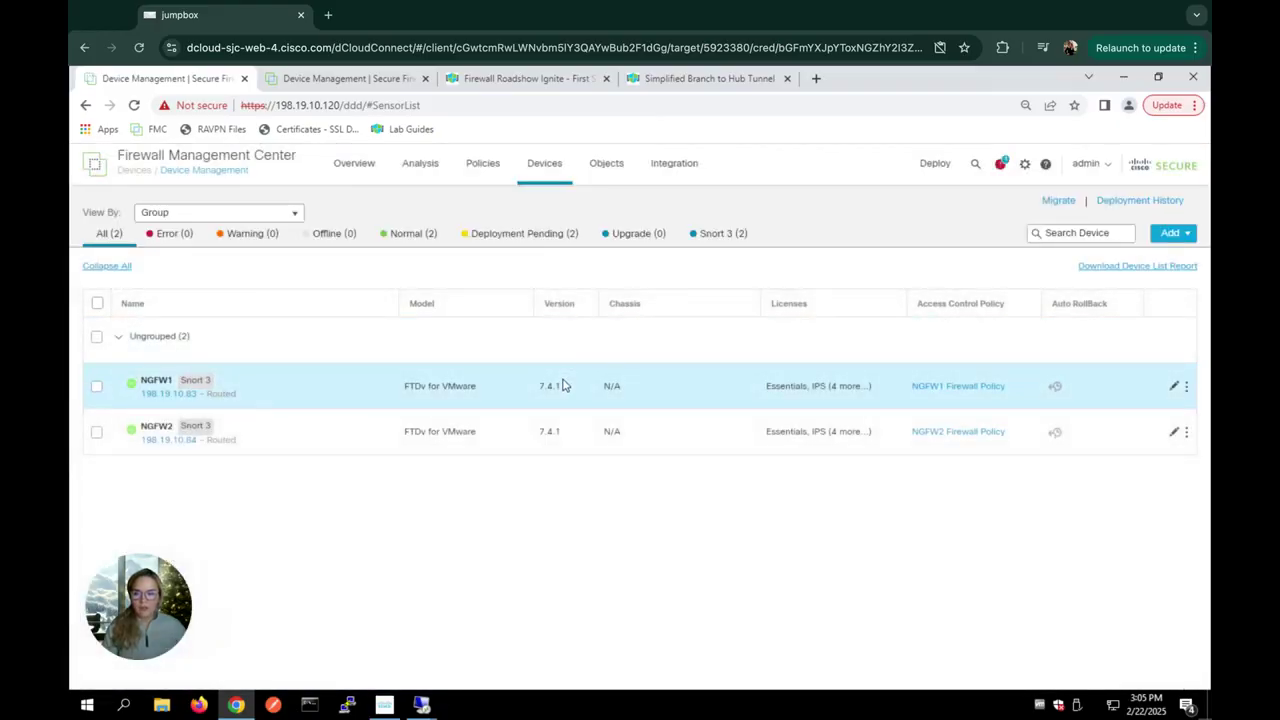
pyautogui.click(1173, 390)
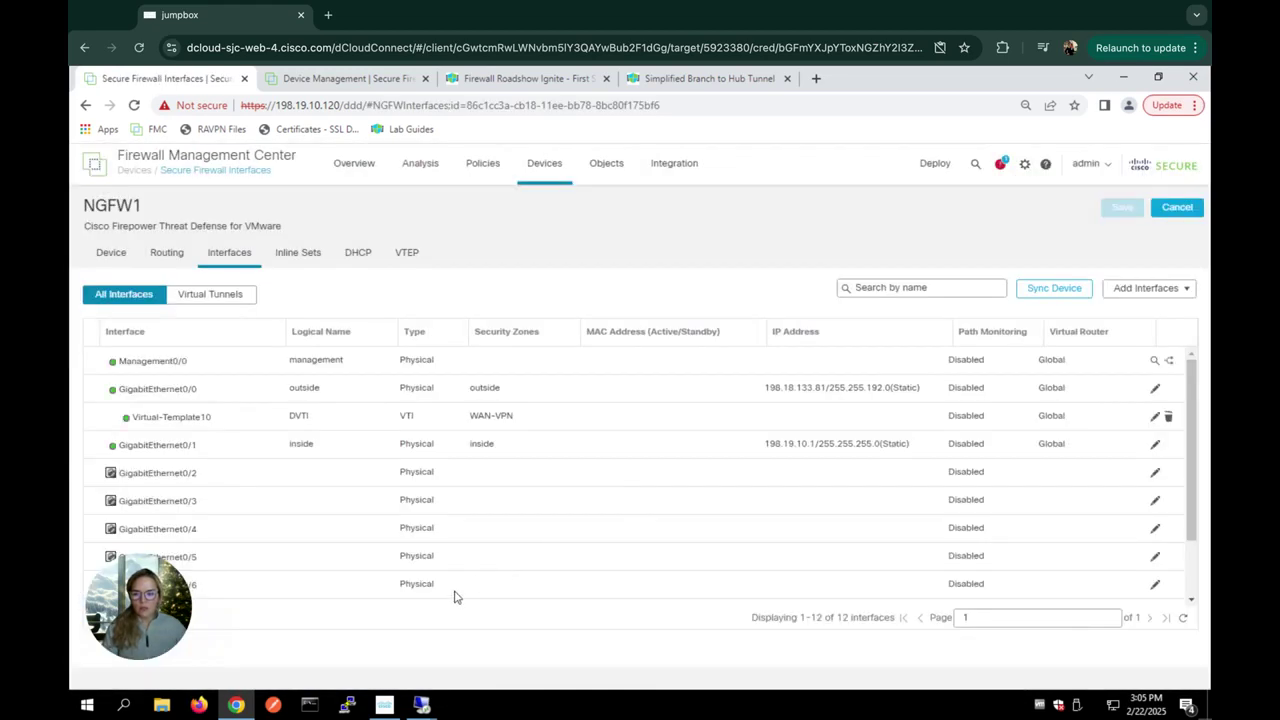
pyautogui.scroll(-1, 296, 549)
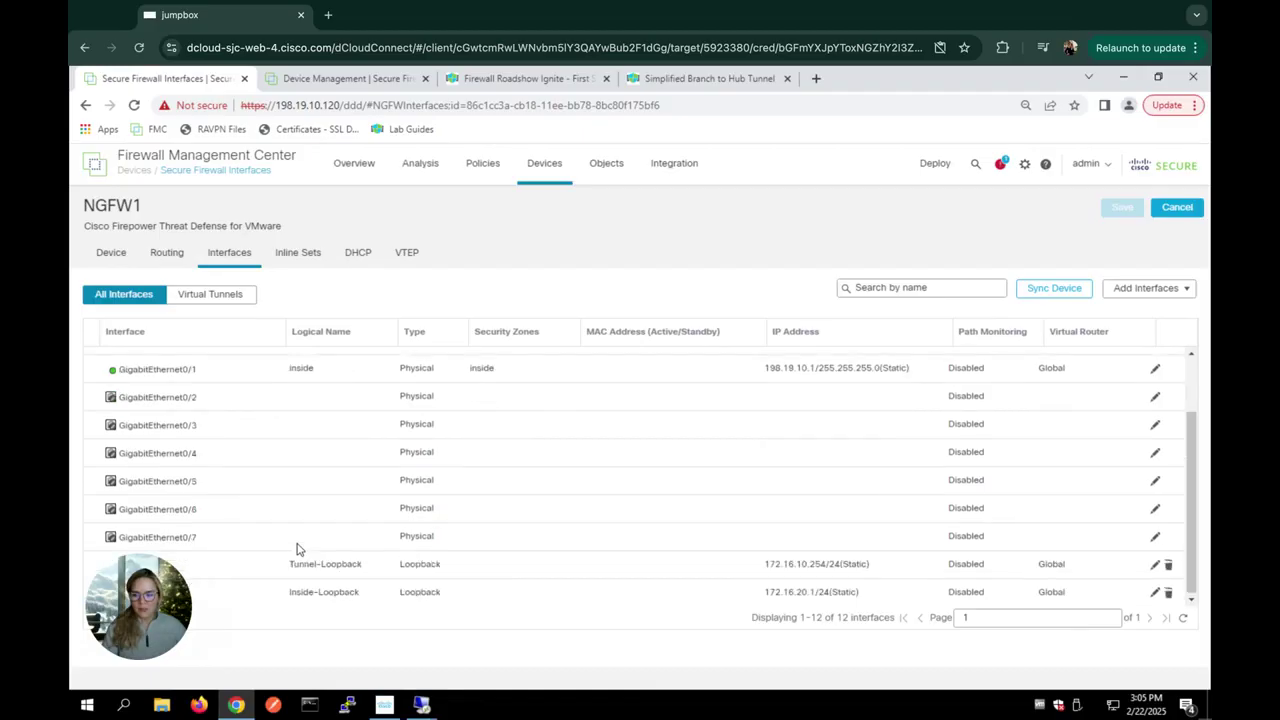
pyautogui.scroll(1, 239, 572)
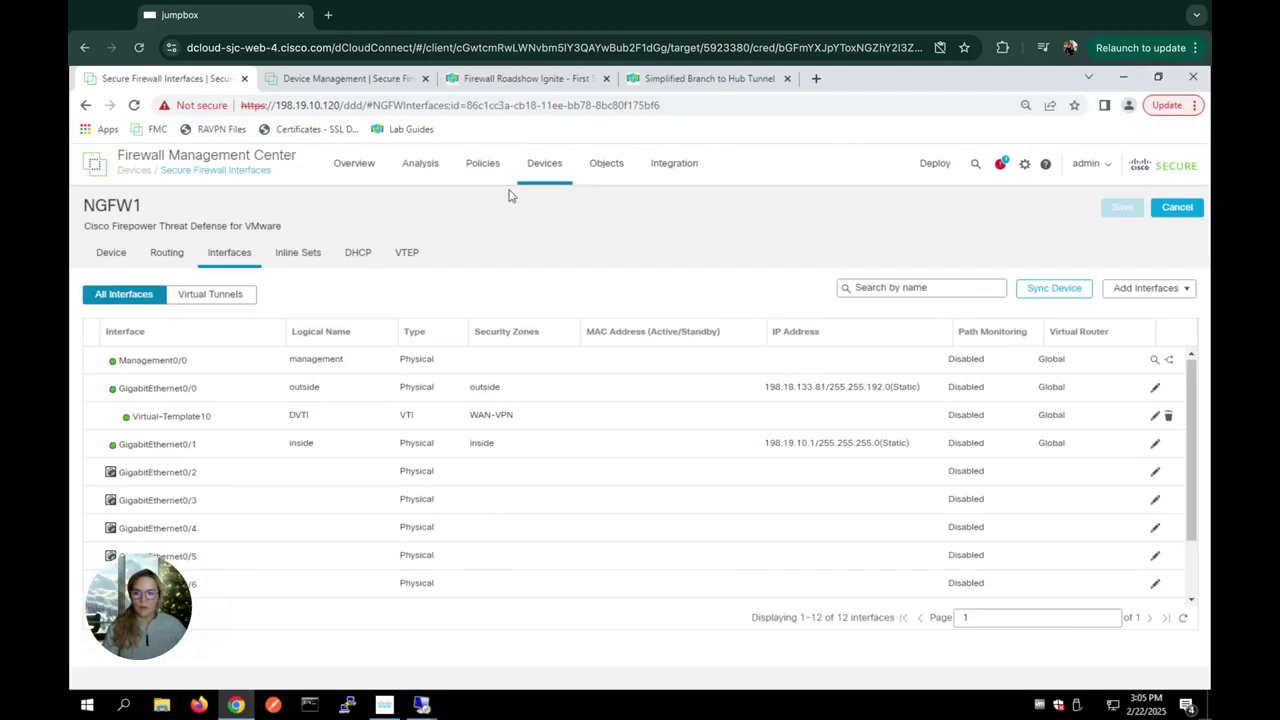
# - Open NGFW2 from Device Management and scroll its Interfaces list showing SVTI Tunnel10, outside, outside2 and loopbacks
pyautogui.moveTo(533, 178)
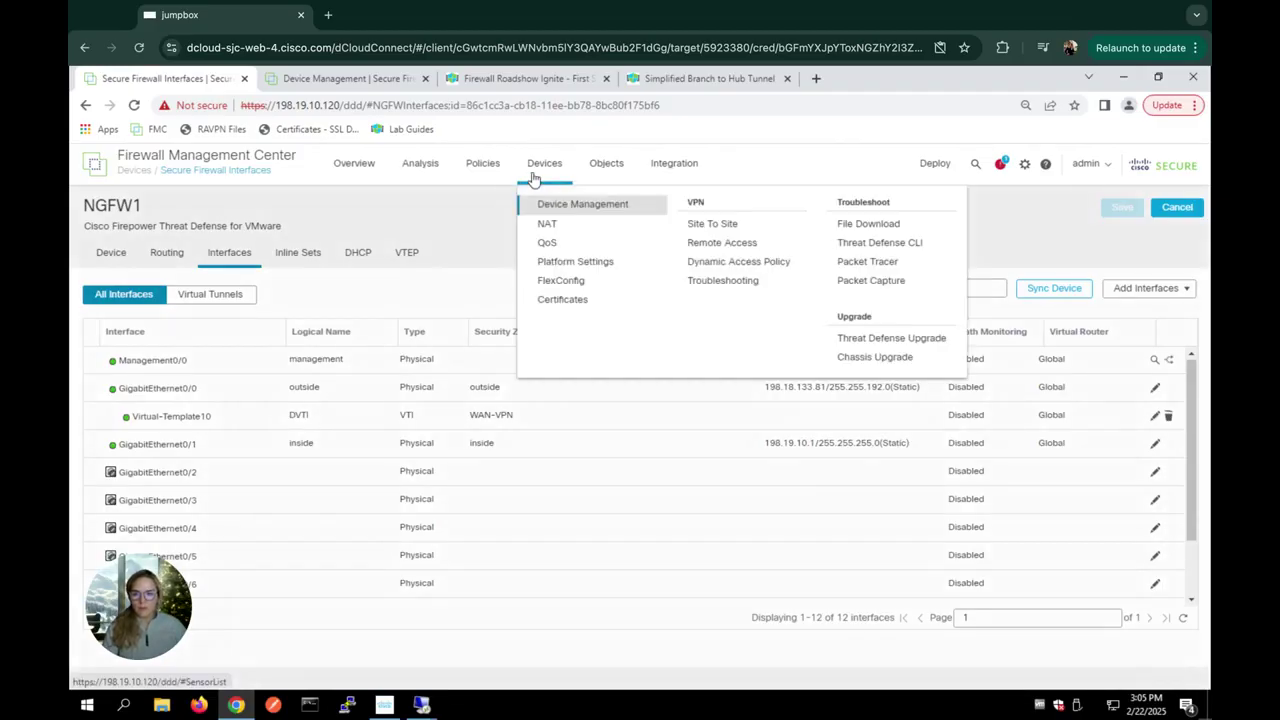
pyautogui.click(572, 208)
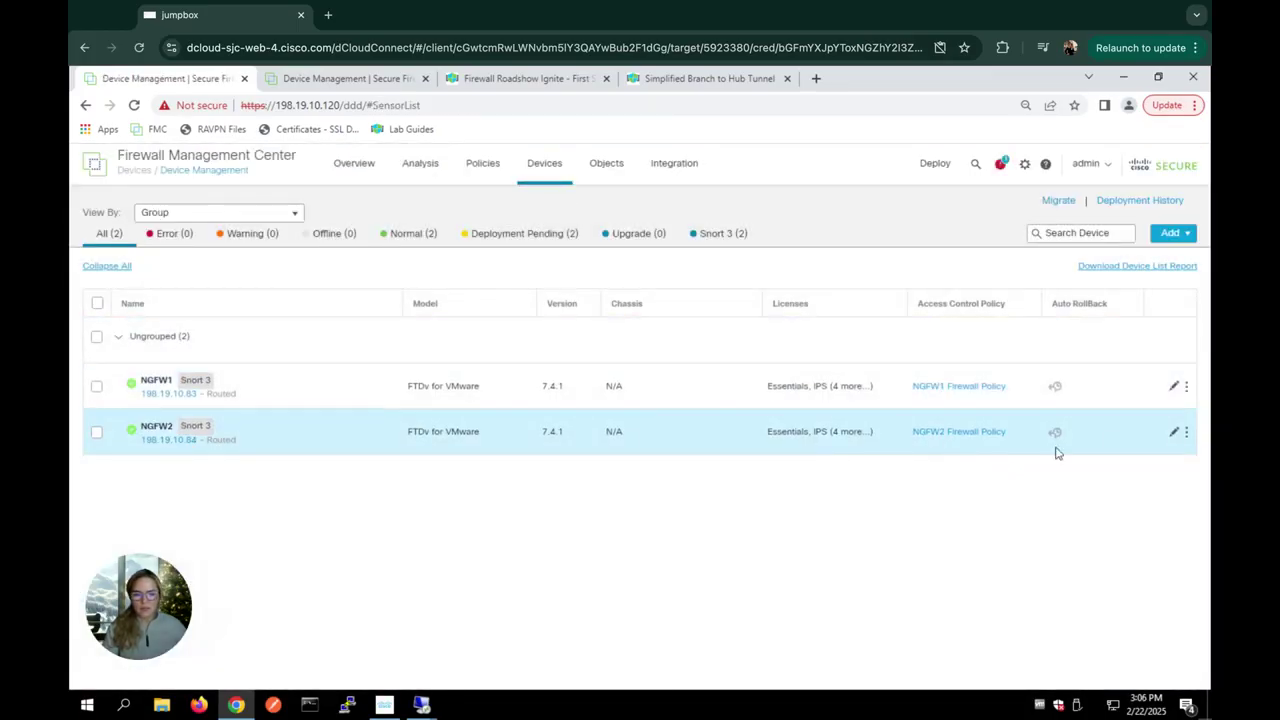
pyautogui.click(1174, 435)
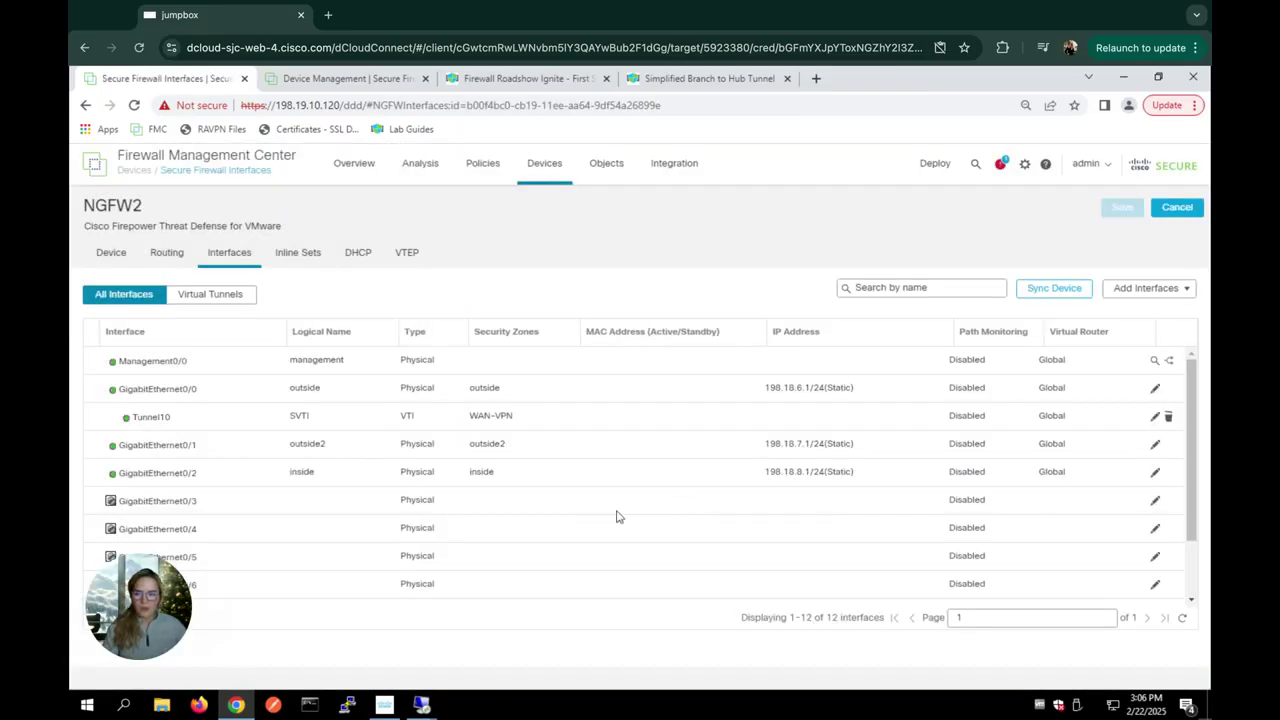
pyautogui.scroll(-2, 502, 520)
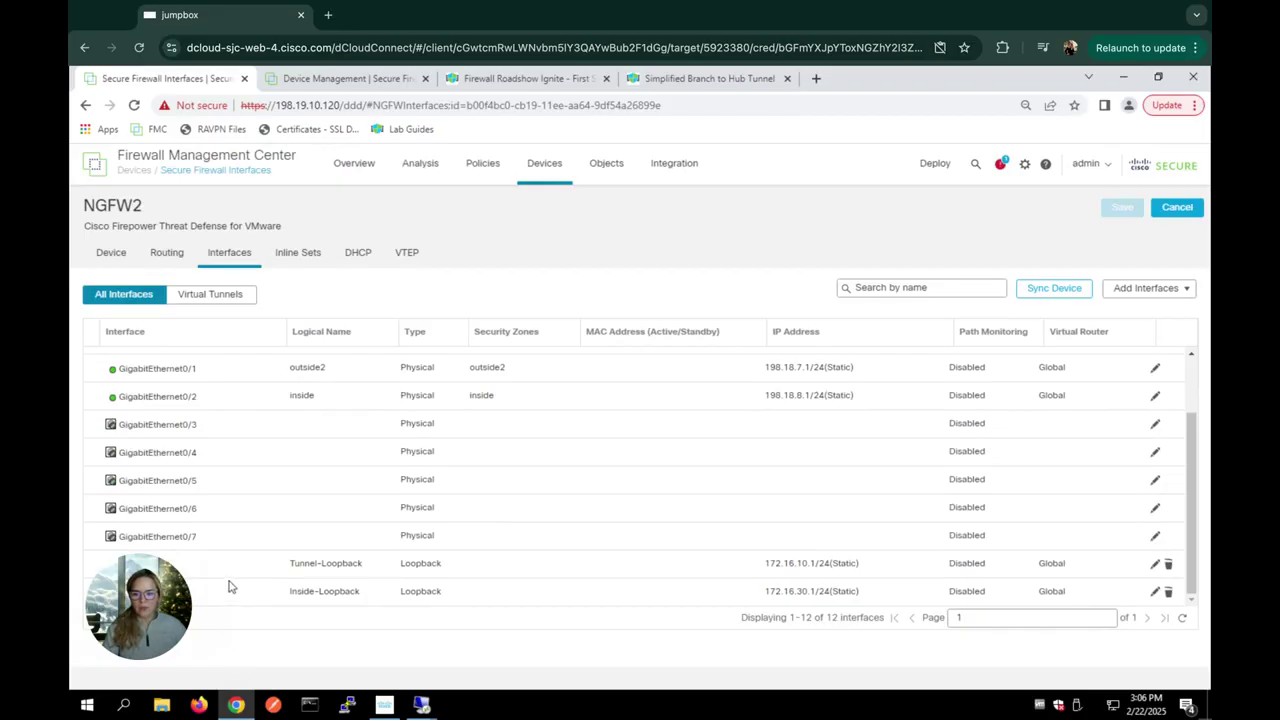
pyautogui.scroll(2, 229, 586)
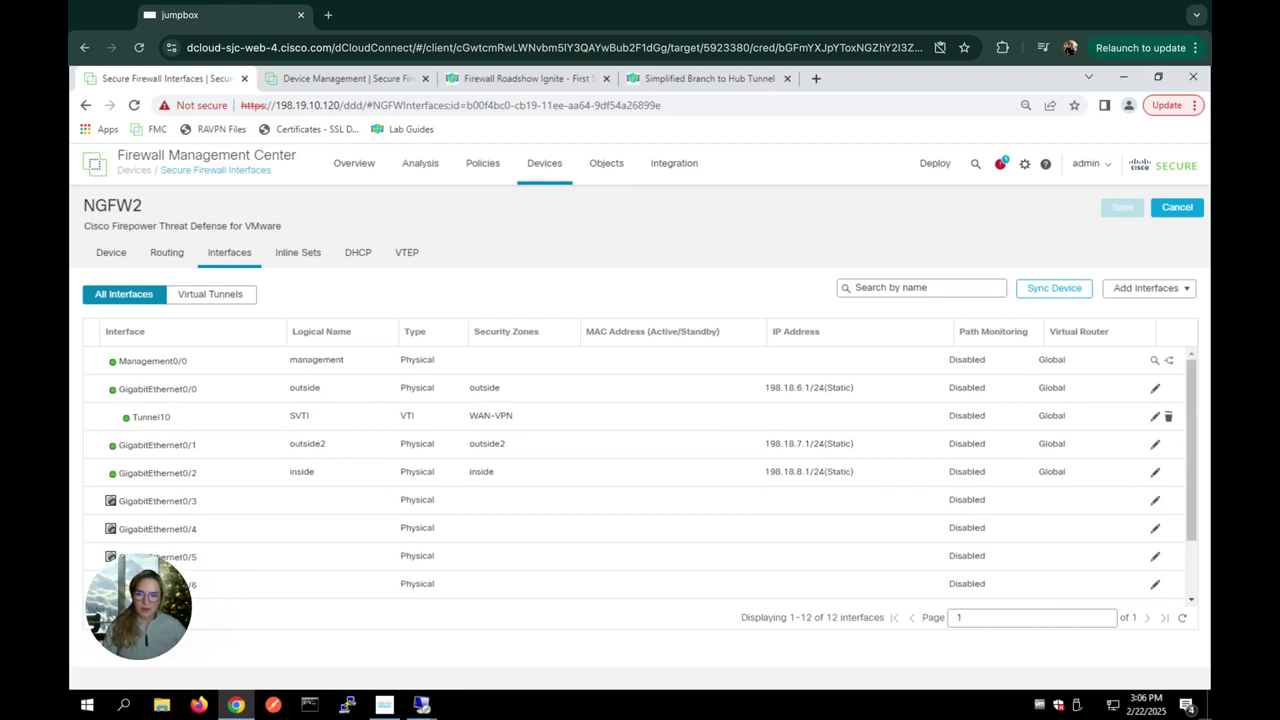
pyautogui.scroll(-2, 236, 500)
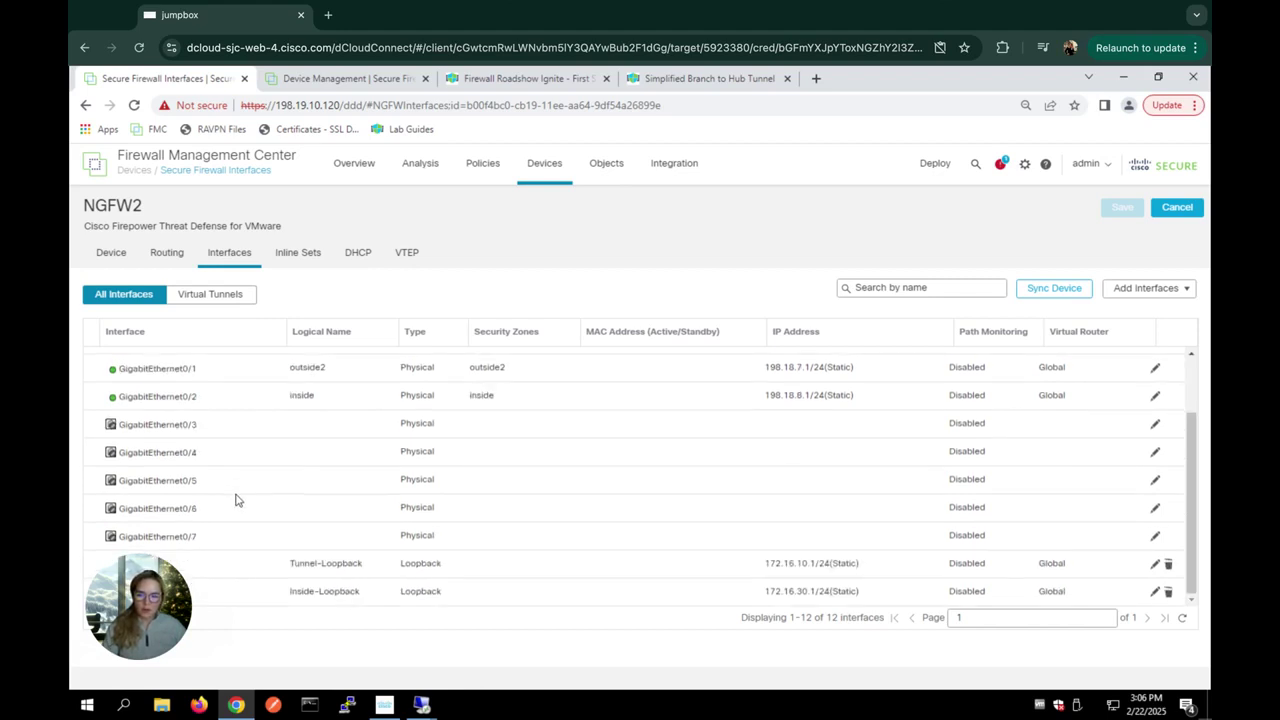
pyautogui.scroll(2, 236, 500)
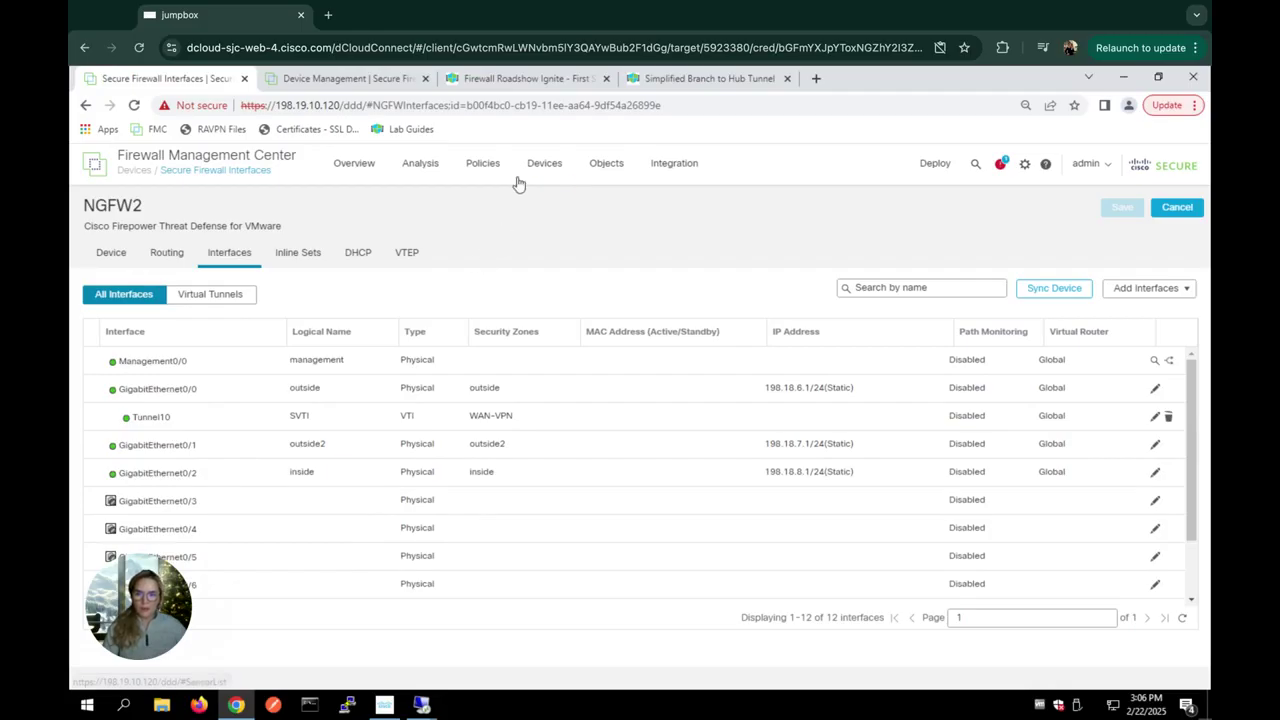
pyautogui.moveTo(545, 176)
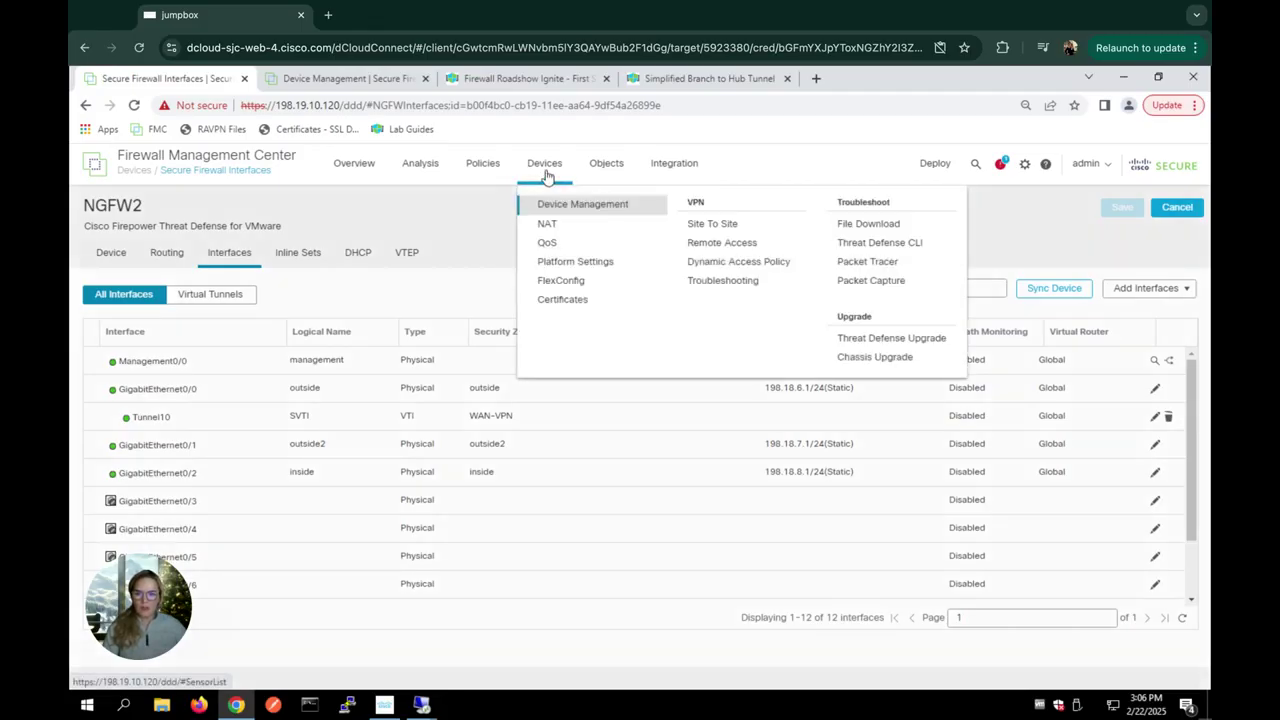
# - Create a Site to Site VPN topology named site-2, Route Based (VTI), with Hub and Spoke layout
pyautogui.click(713, 226)
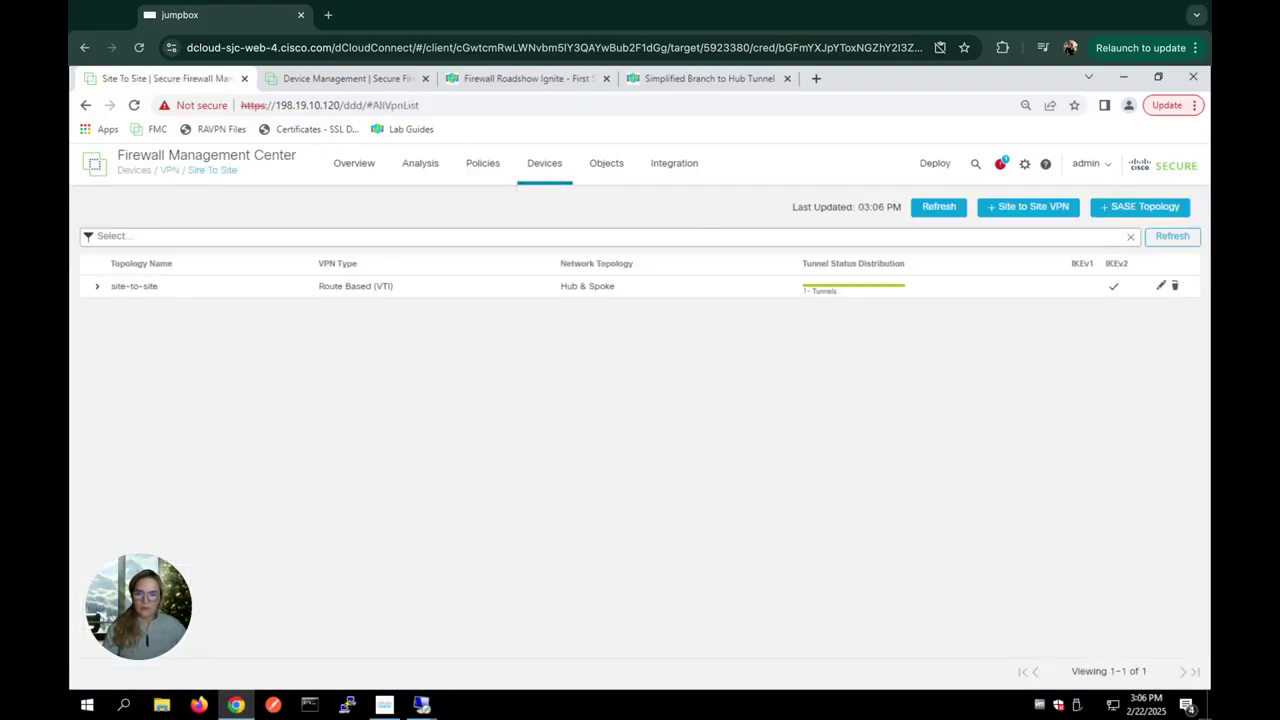
pyautogui.click(1012, 218)
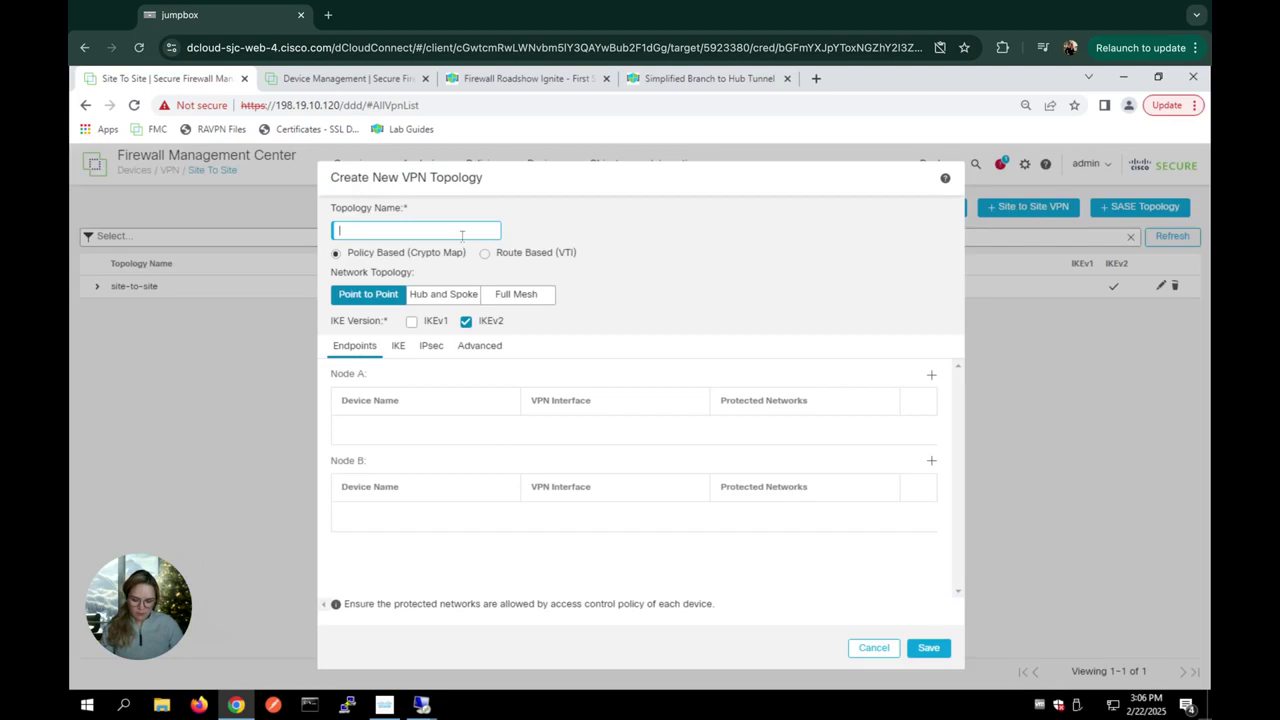
pyautogui.write('-2')
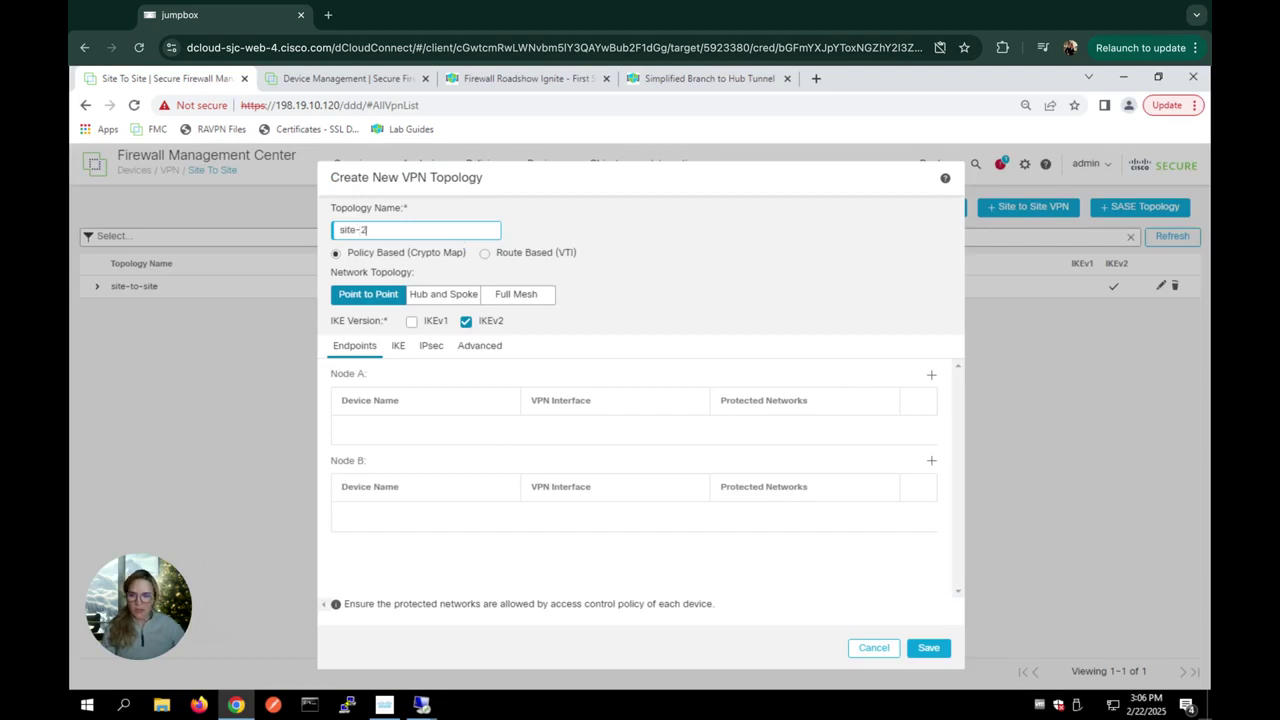
pyautogui.click(525, 256)
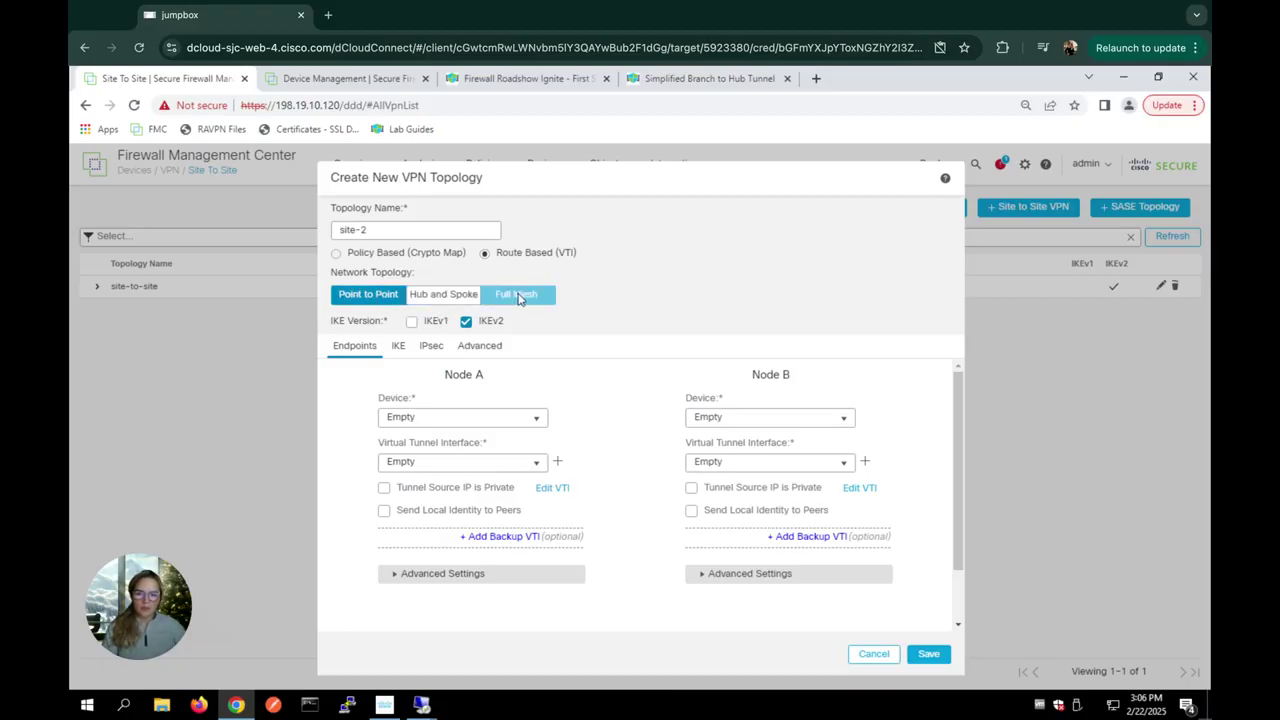
pyautogui.click(460, 298)
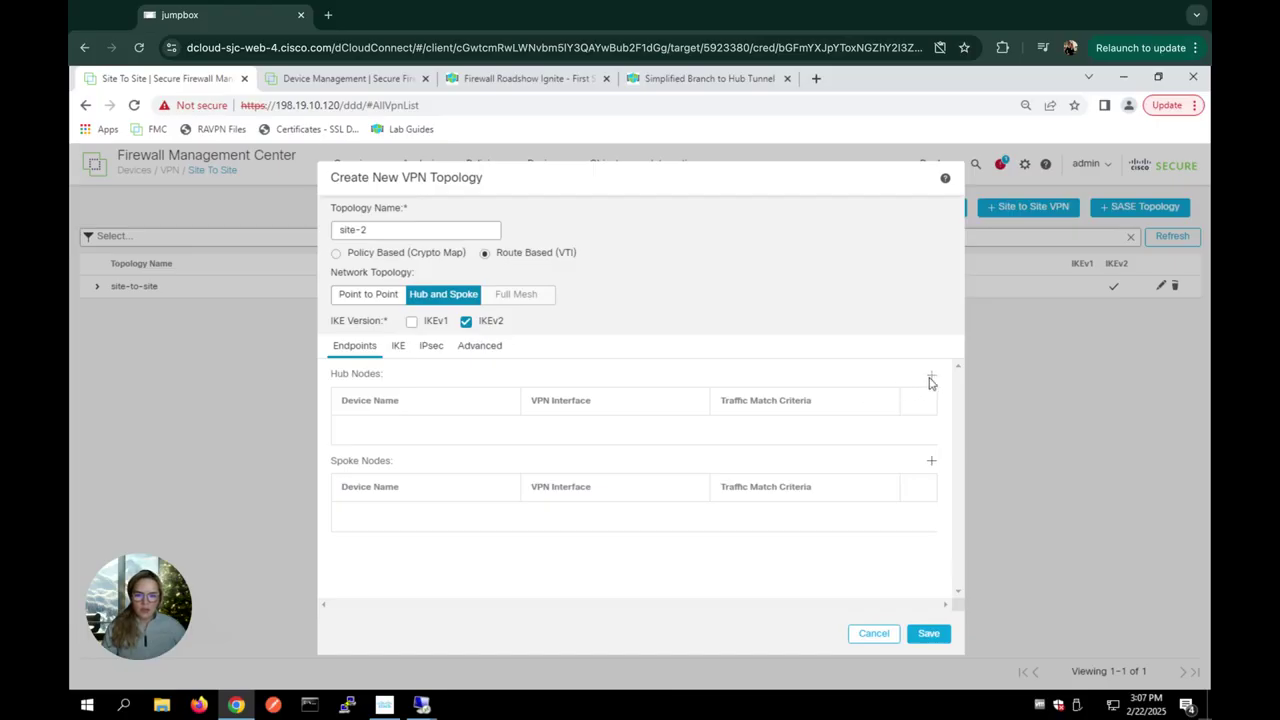
# - Add NGFW1 as hub on its DVTI interface, enabling 'Send Virtual Tunnel Interface IP to the peers'
pyautogui.click(930, 378)
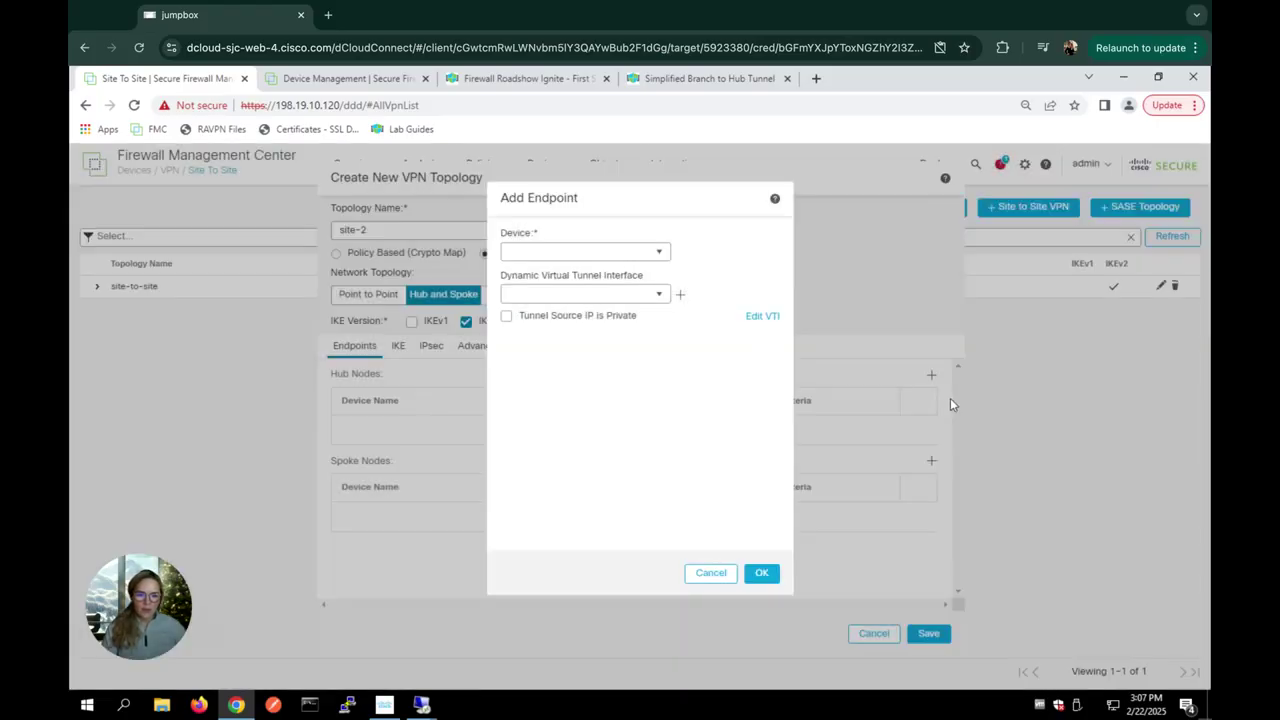
pyautogui.click(657, 254)
pyautogui.click(660, 253)
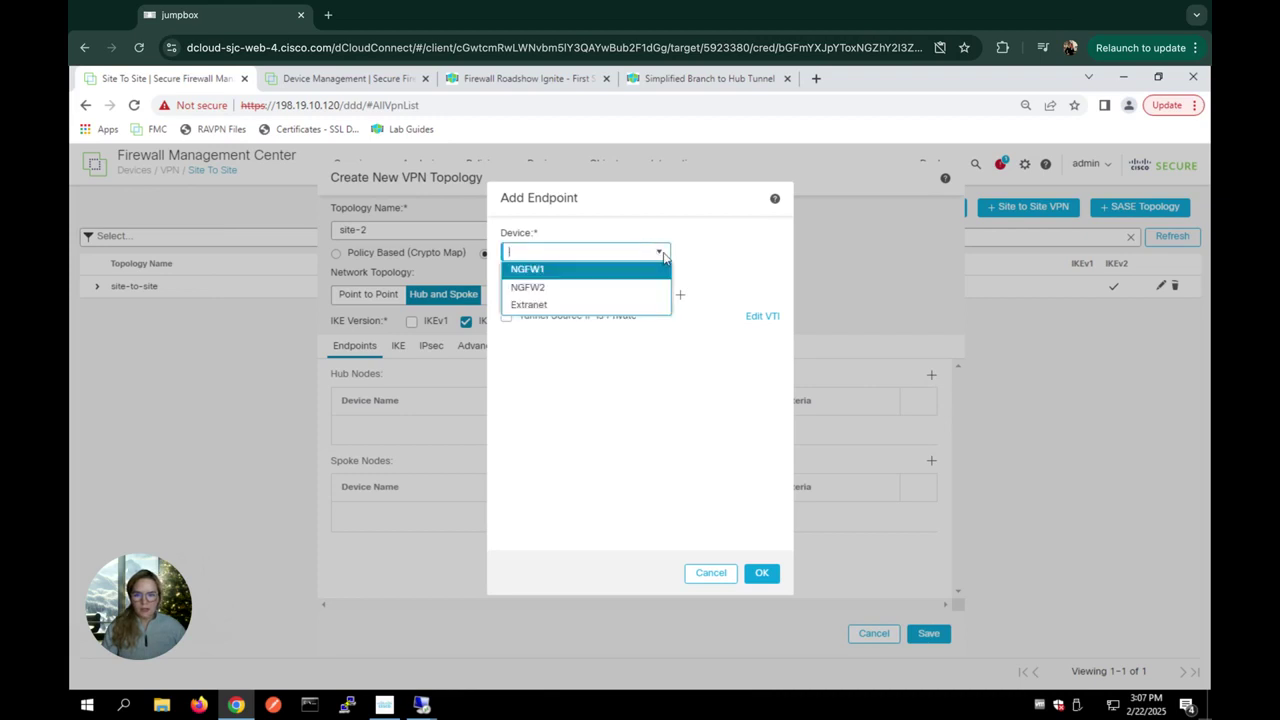
pyautogui.click(599, 279)
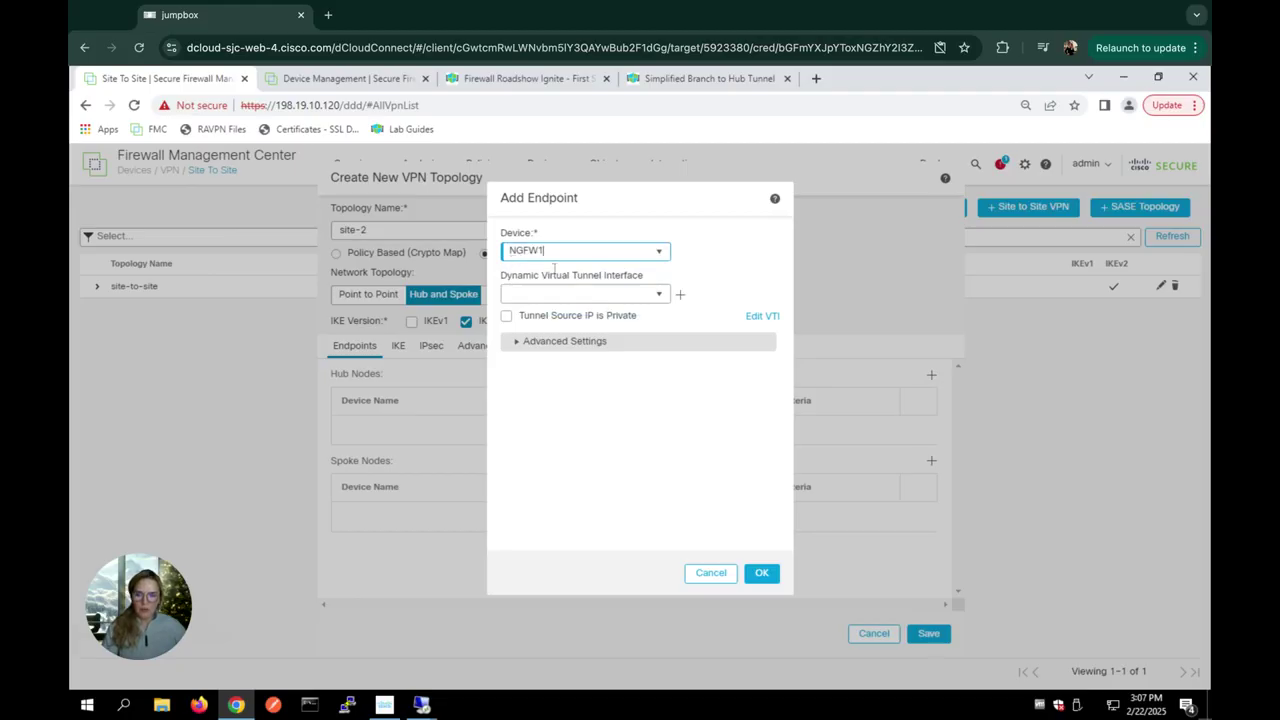
pyautogui.click(659, 295)
pyautogui.click(622, 316)
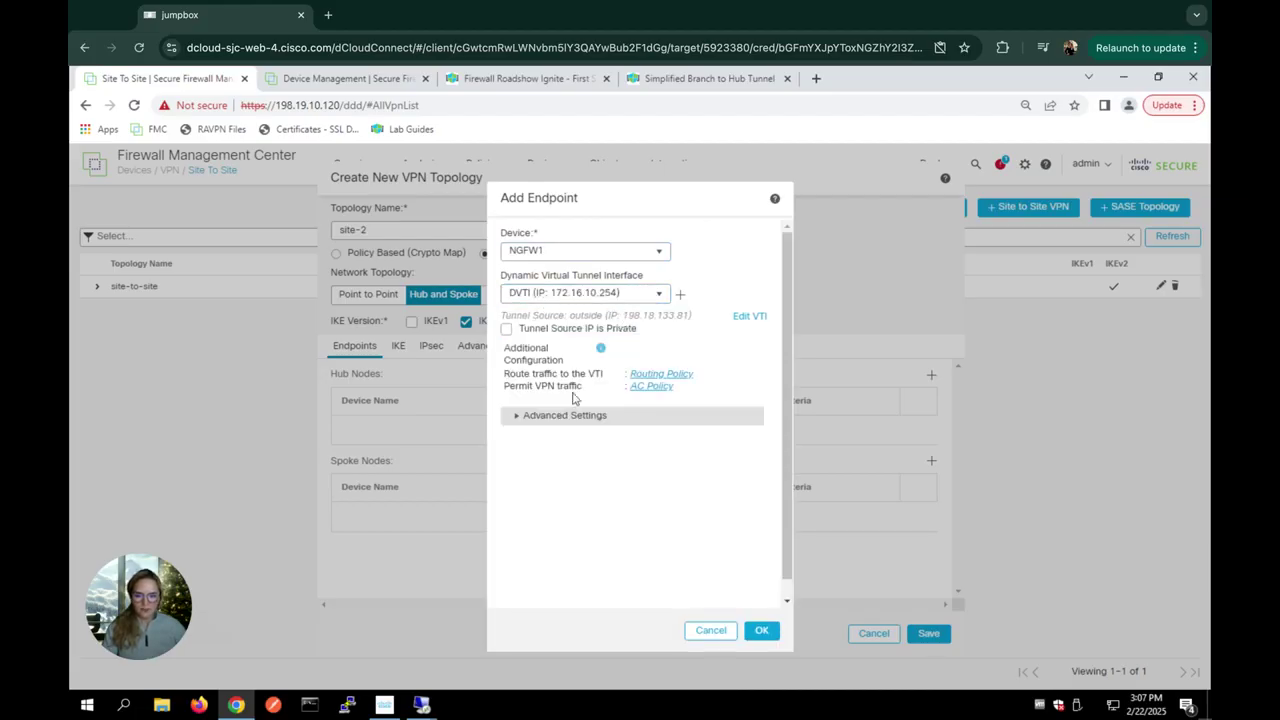
pyautogui.click(518, 416)
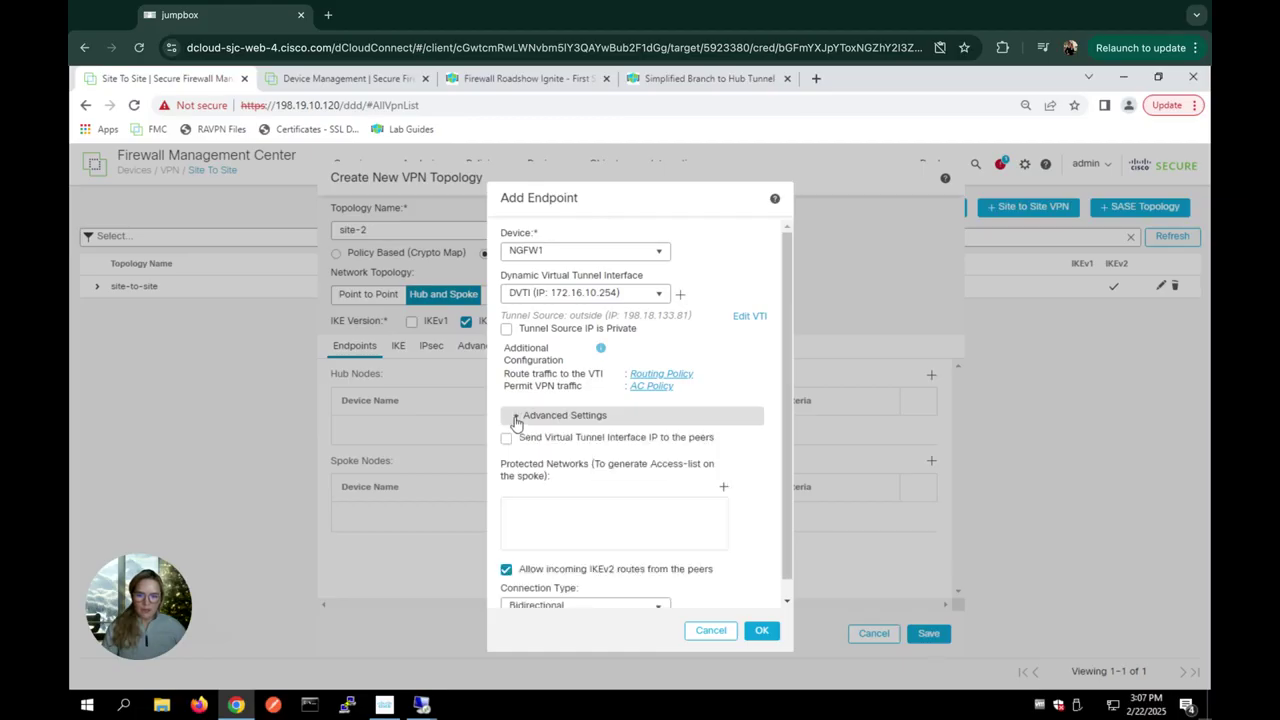
pyautogui.click(536, 441)
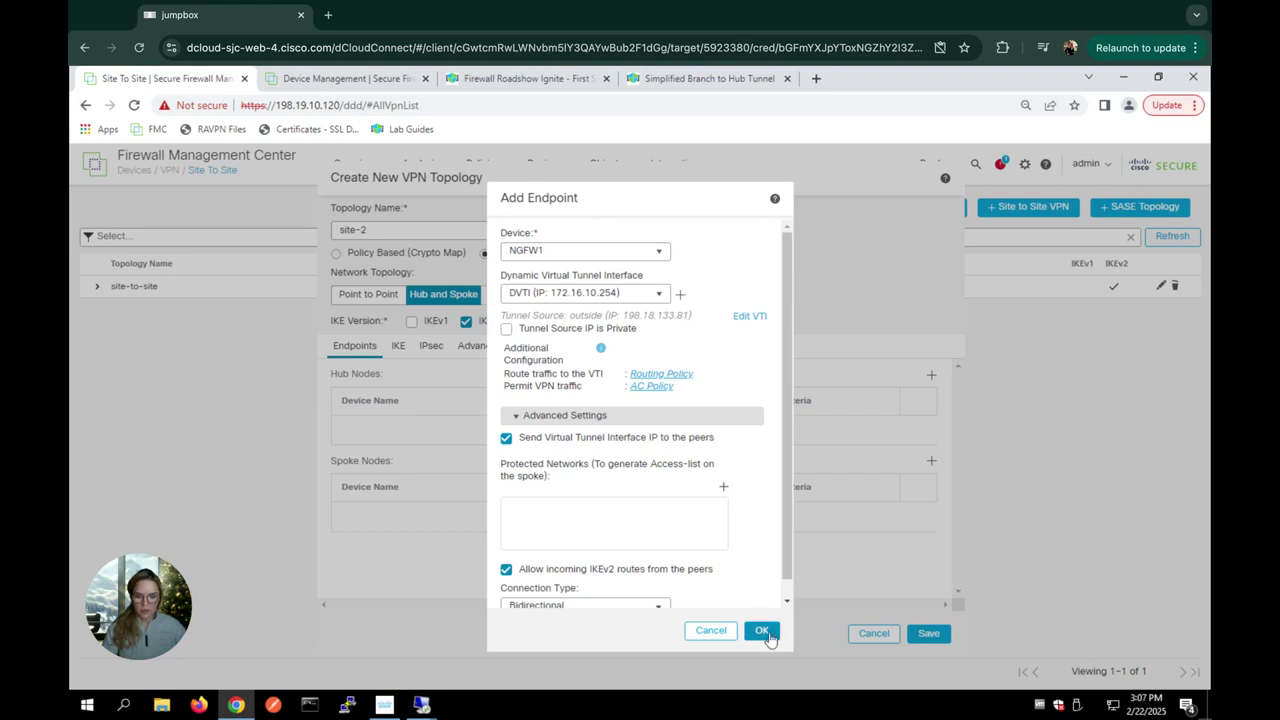
pyautogui.click(764, 638)
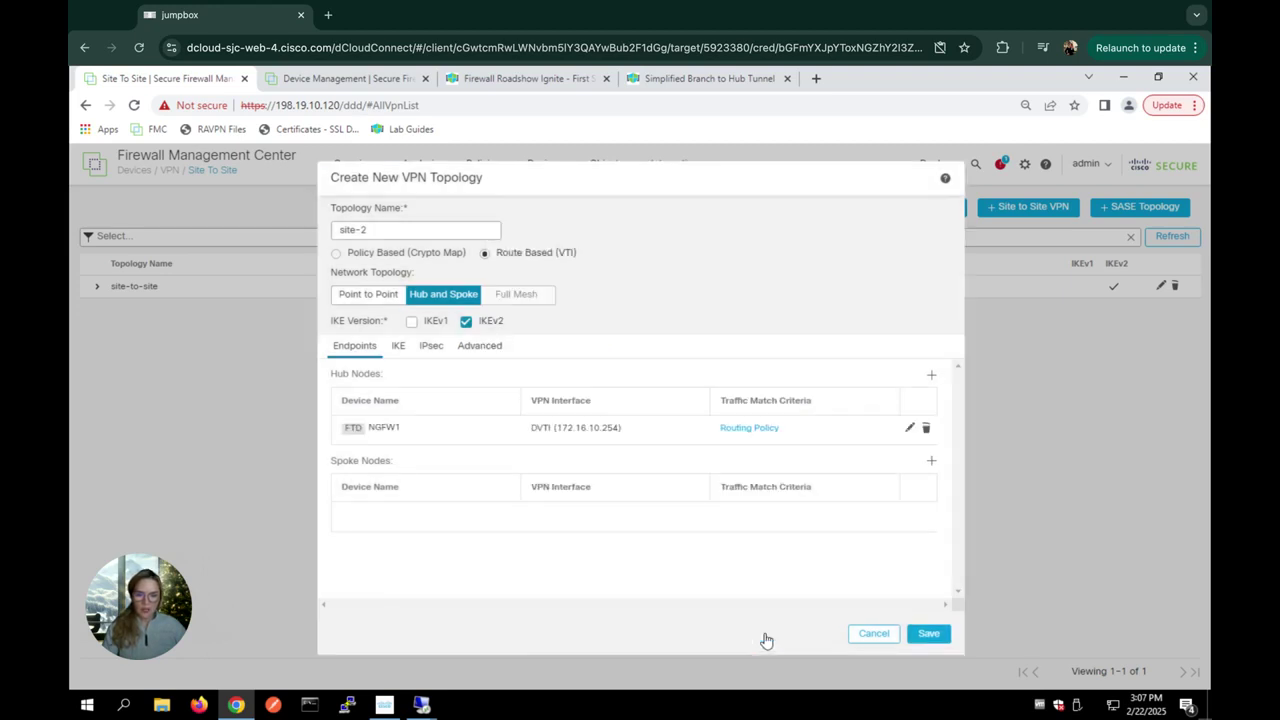
# - Add a spoke endpoint using device NGFW2 with its SVTI tunnel interface
pyautogui.click(931, 466)
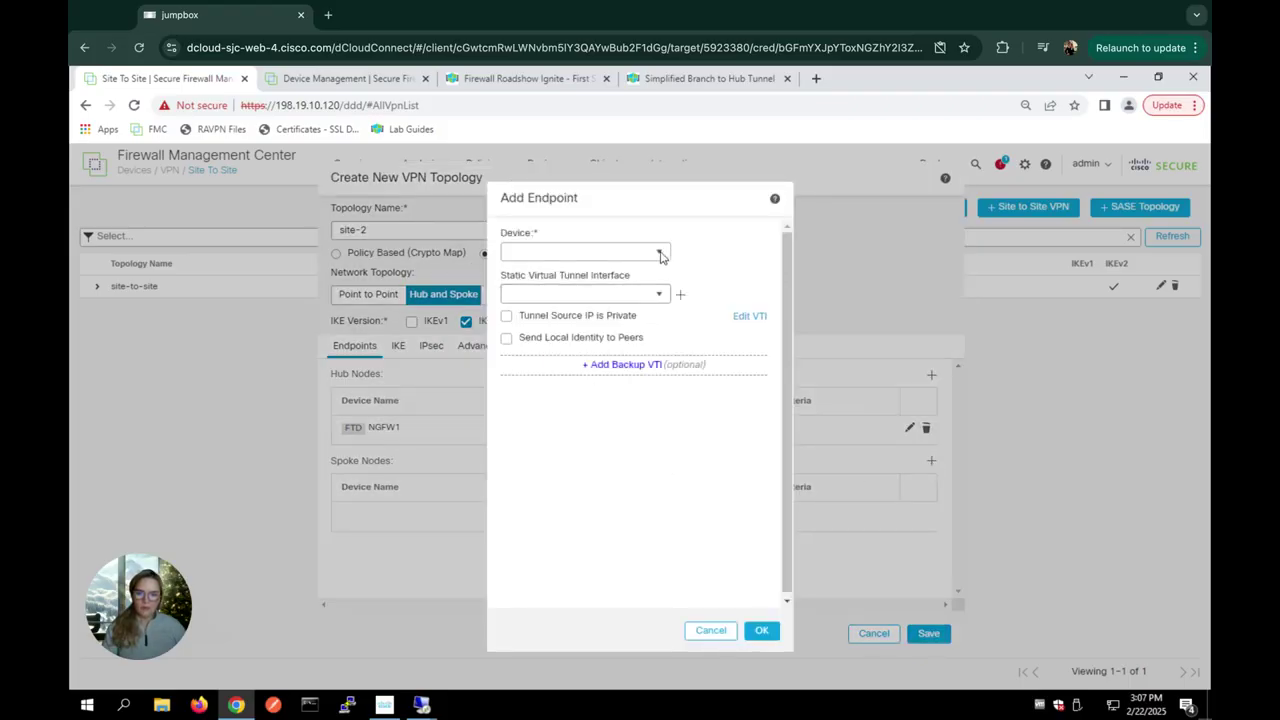
pyautogui.click(660, 254)
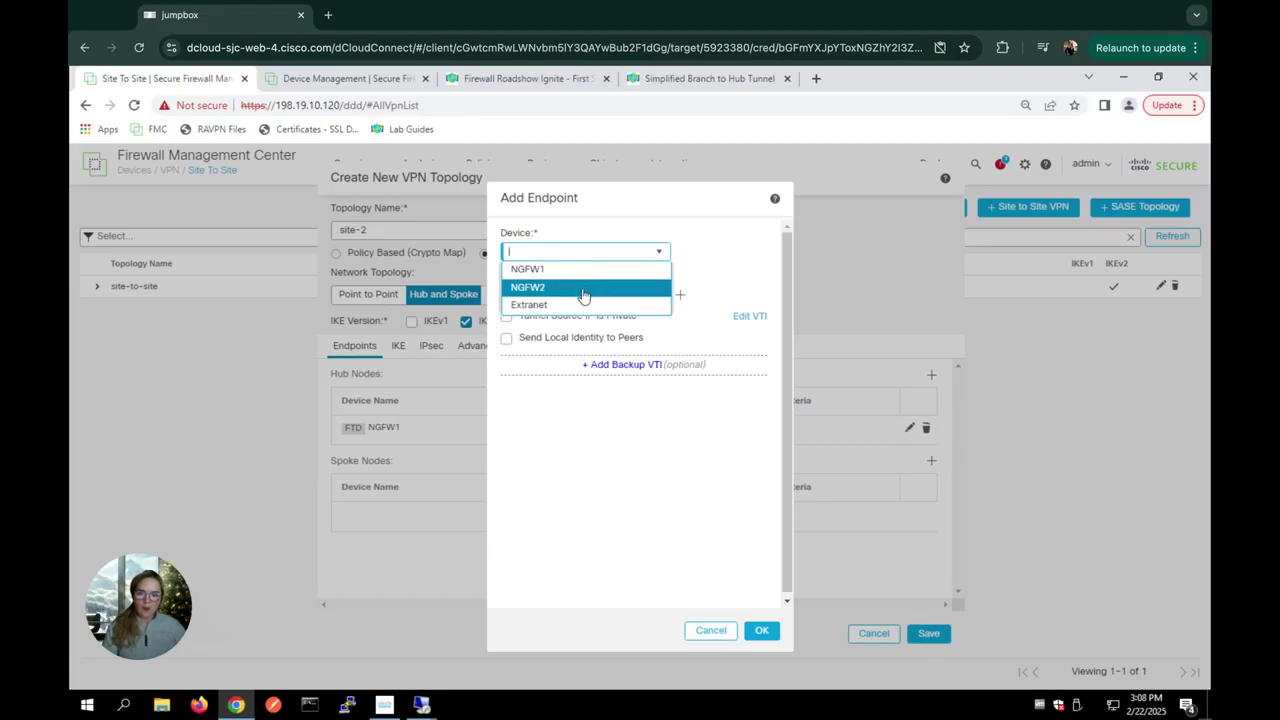
pyautogui.click(584, 288)
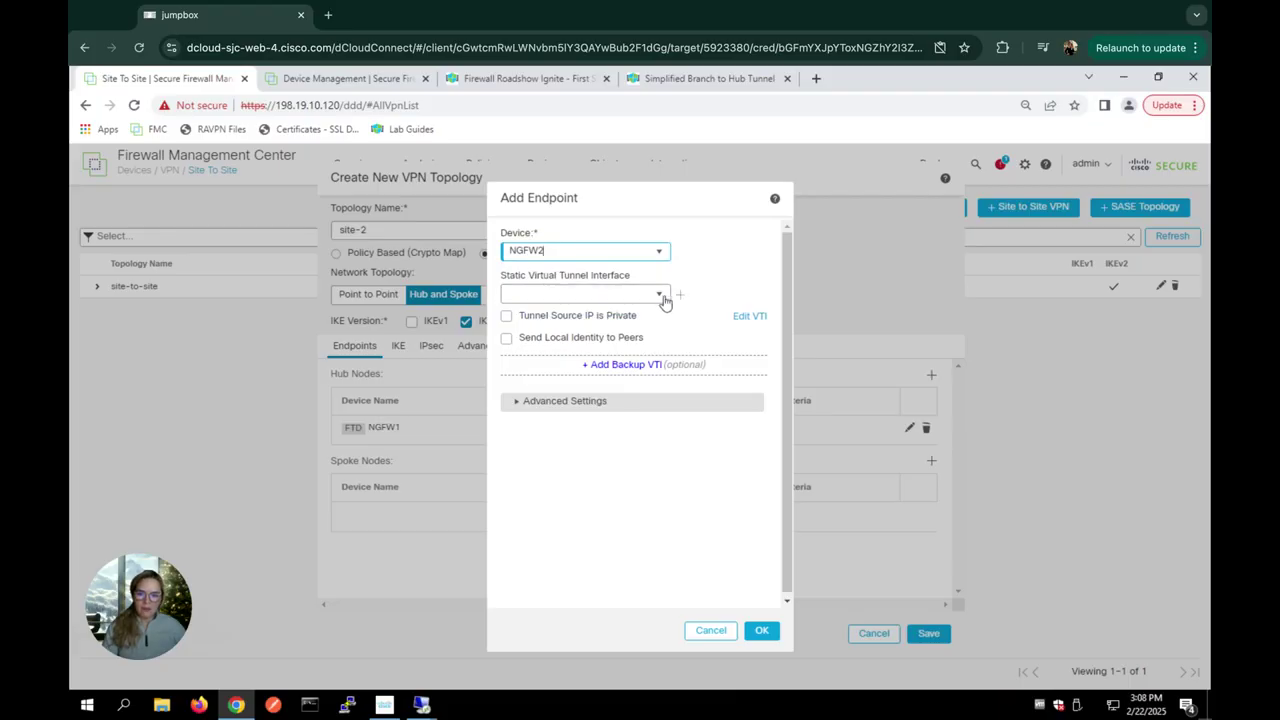
pyautogui.click(660, 296)
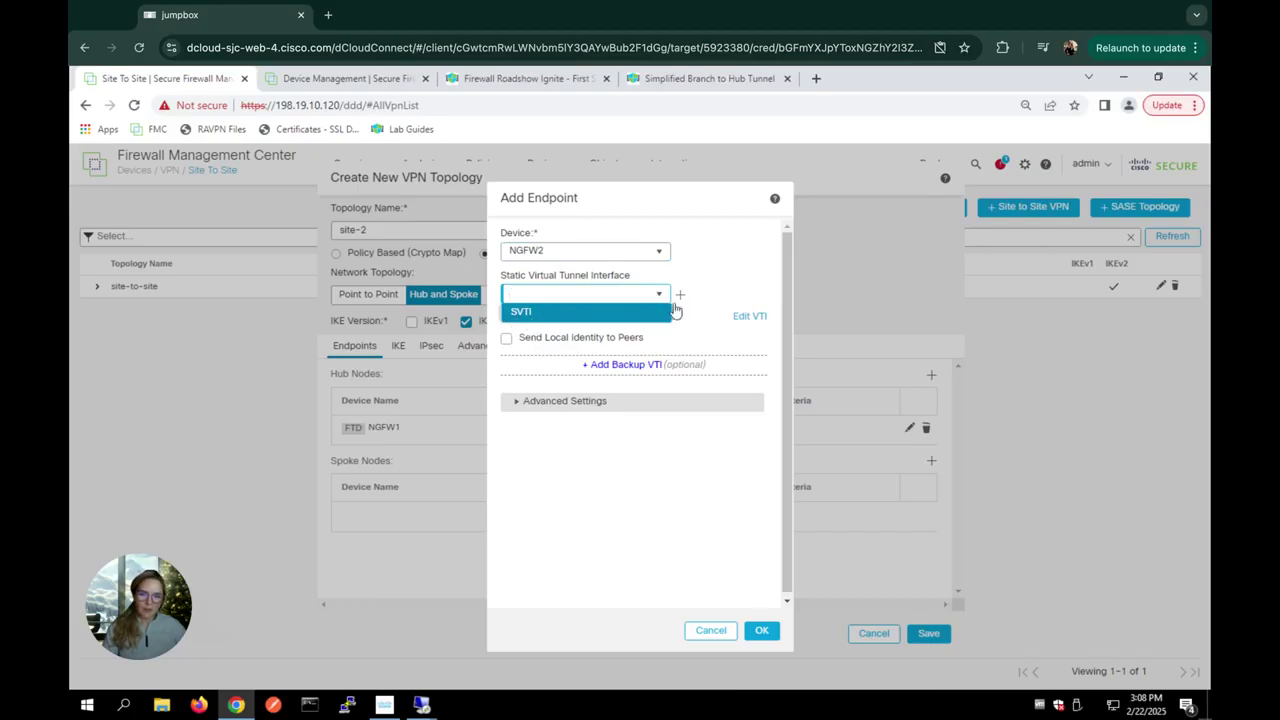
pyautogui.click(517, 314)
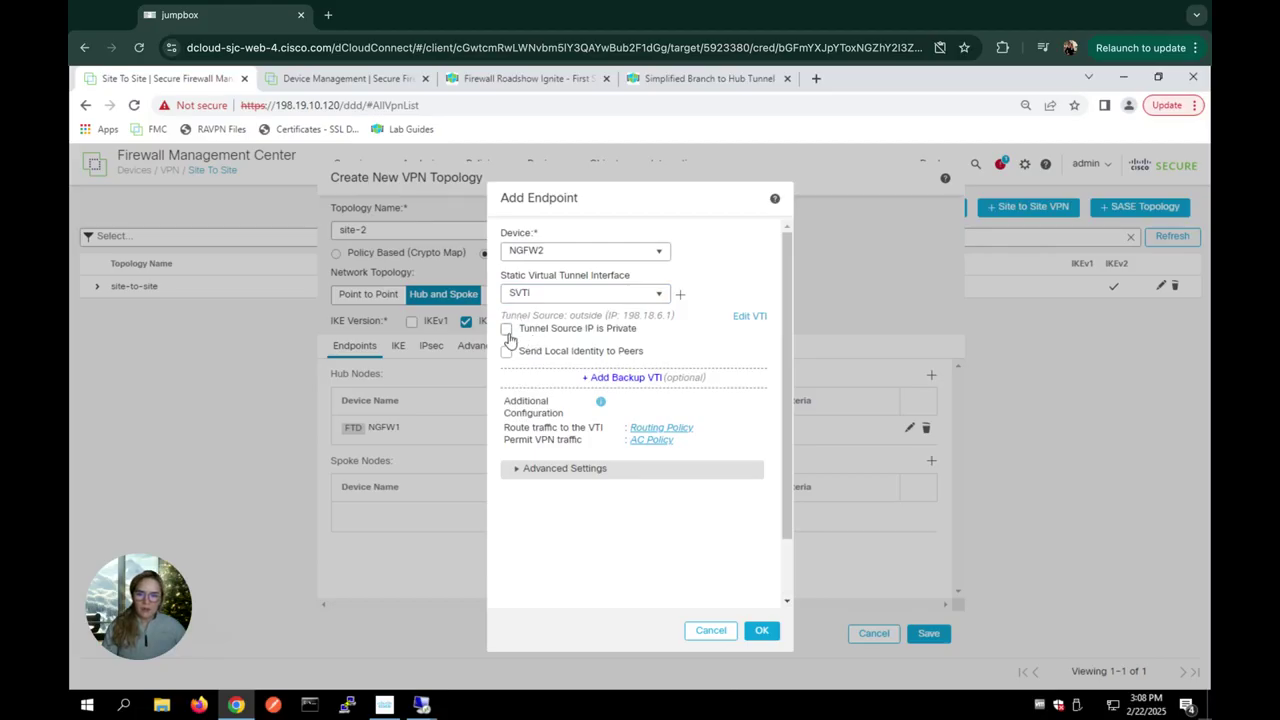
# - Mark the spoke's tunnel source IP as private with public IP 198.18.128.250, and confirm the spoke
pyautogui.click(507, 330)
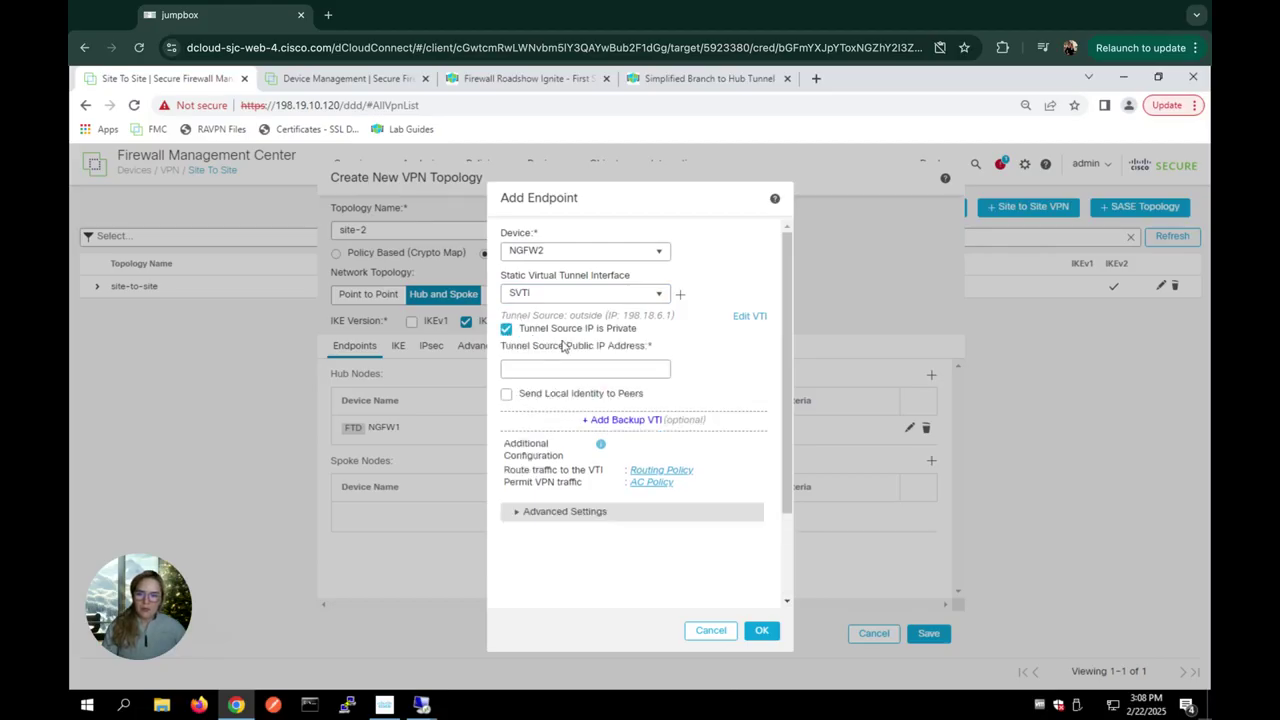
pyautogui.click(600, 370)
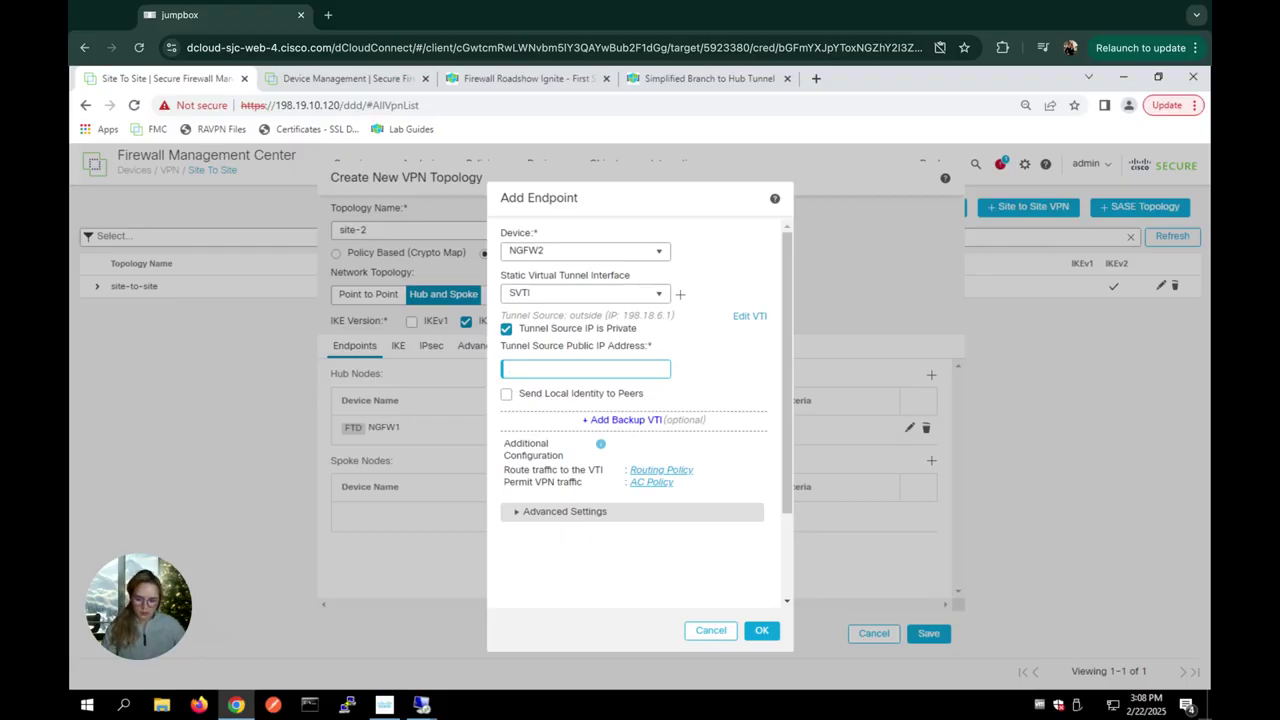
pyautogui.write('198')
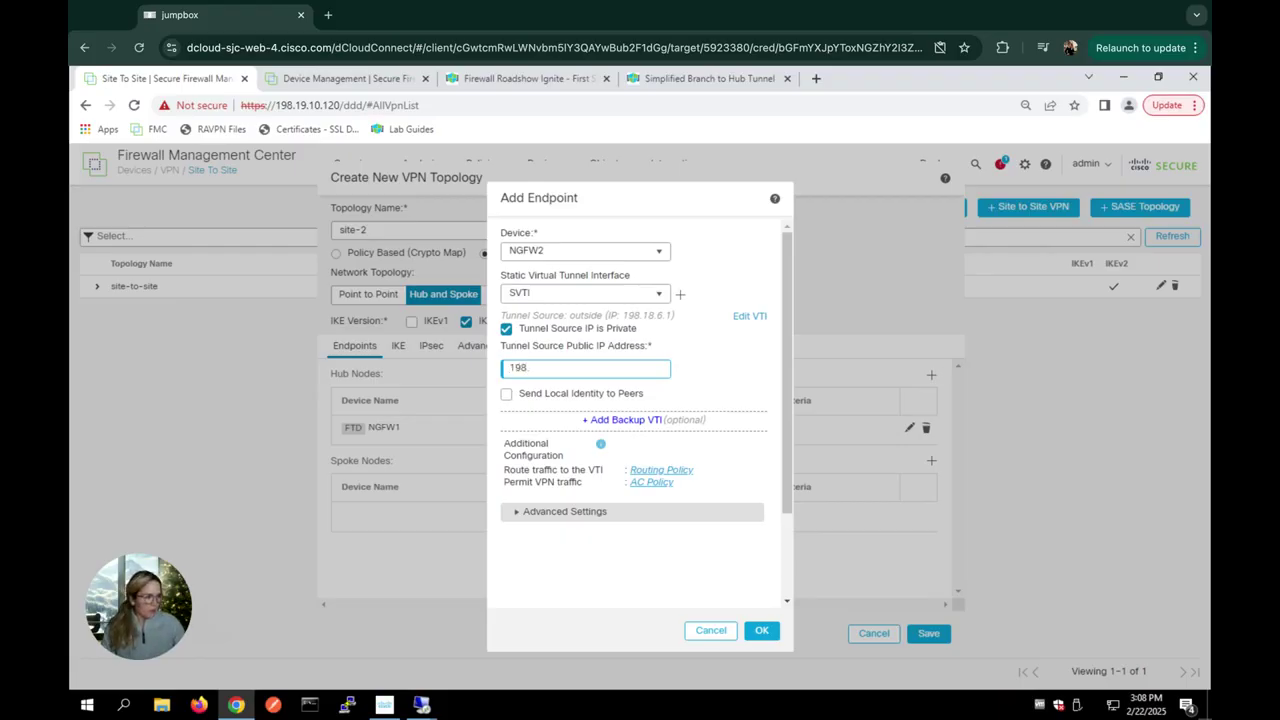
pyautogui.write('.128.250')
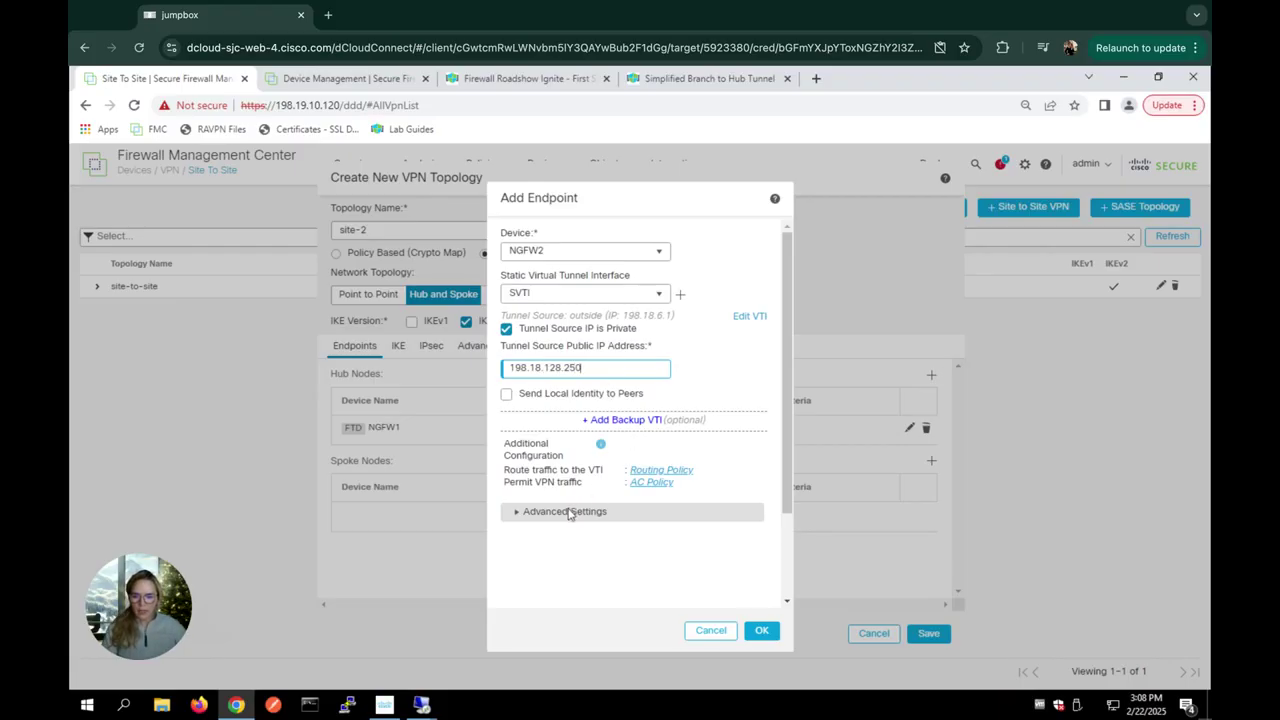
pyautogui.click(567, 512)
pyautogui.click(517, 513)
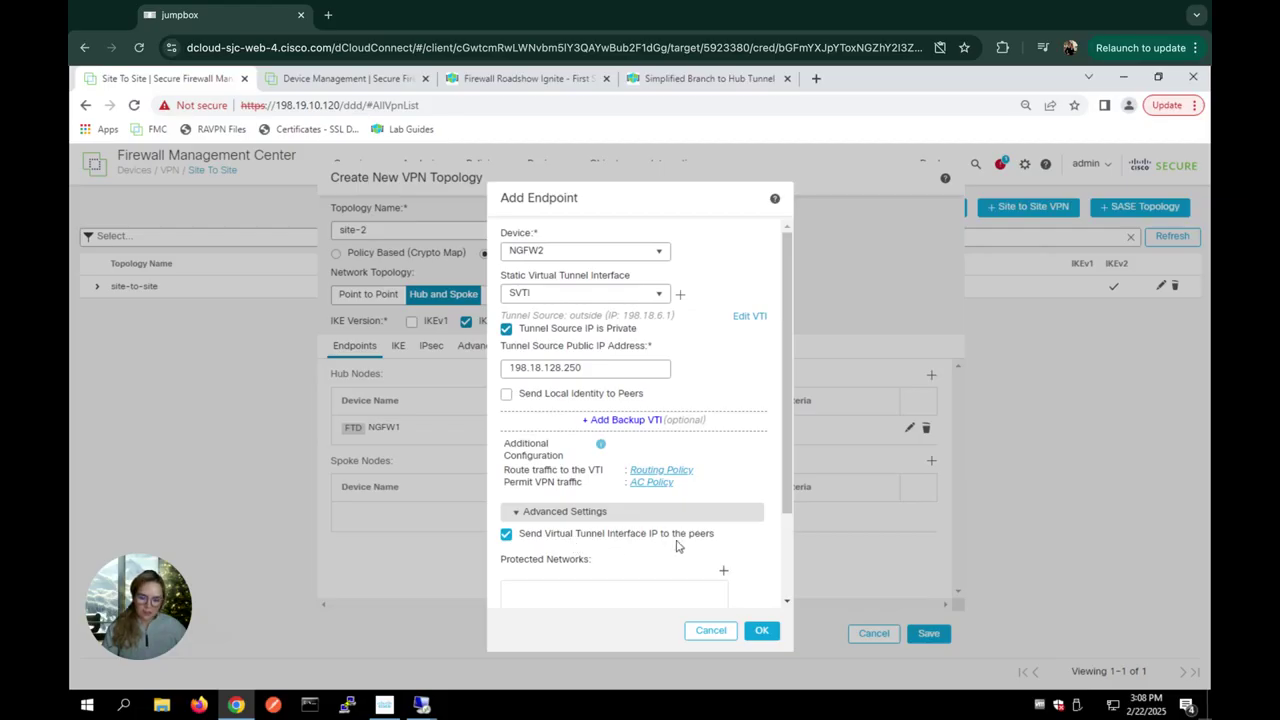
pyautogui.click(762, 631)
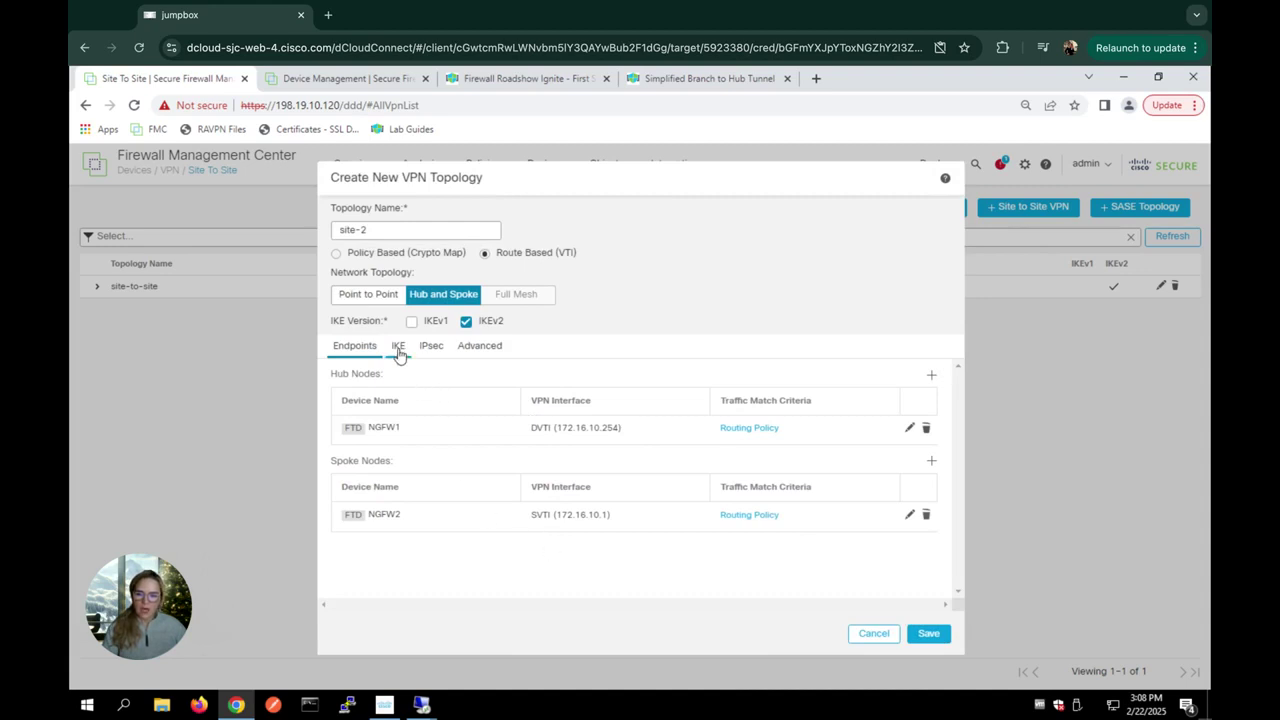
pyautogui.click(399, 350)
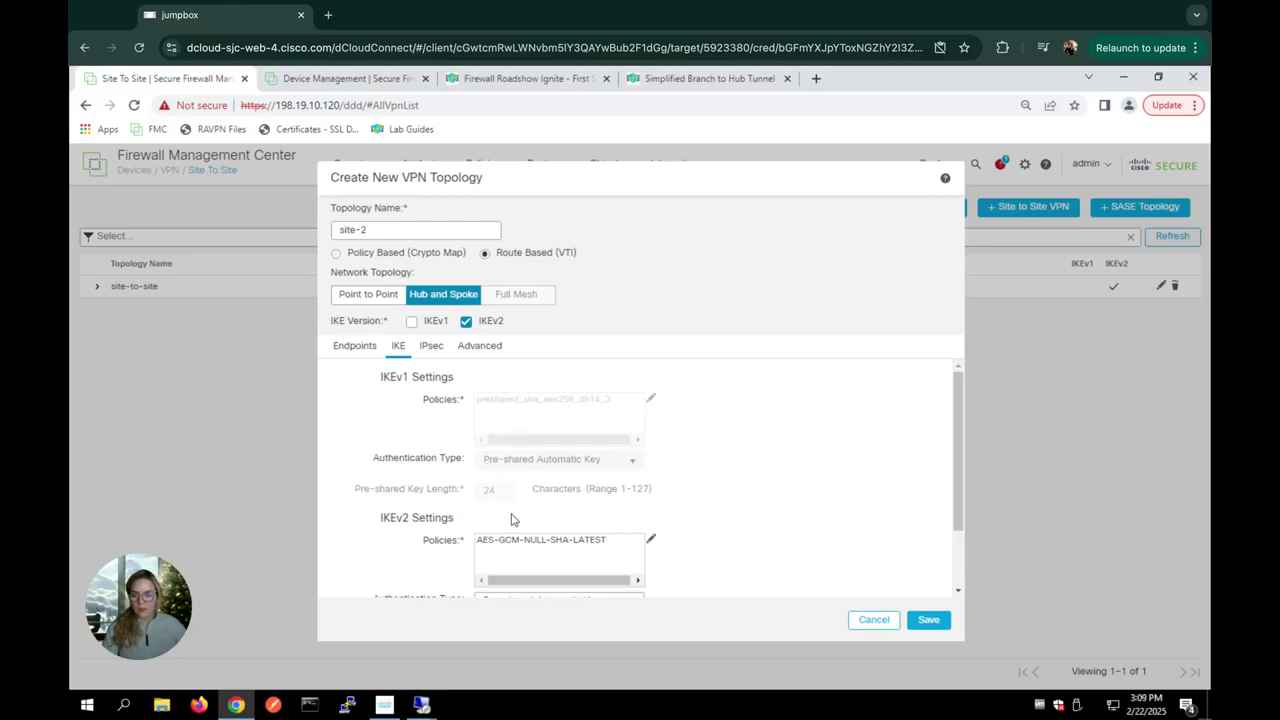
pyautogui.scroll(-2, 510, 518)
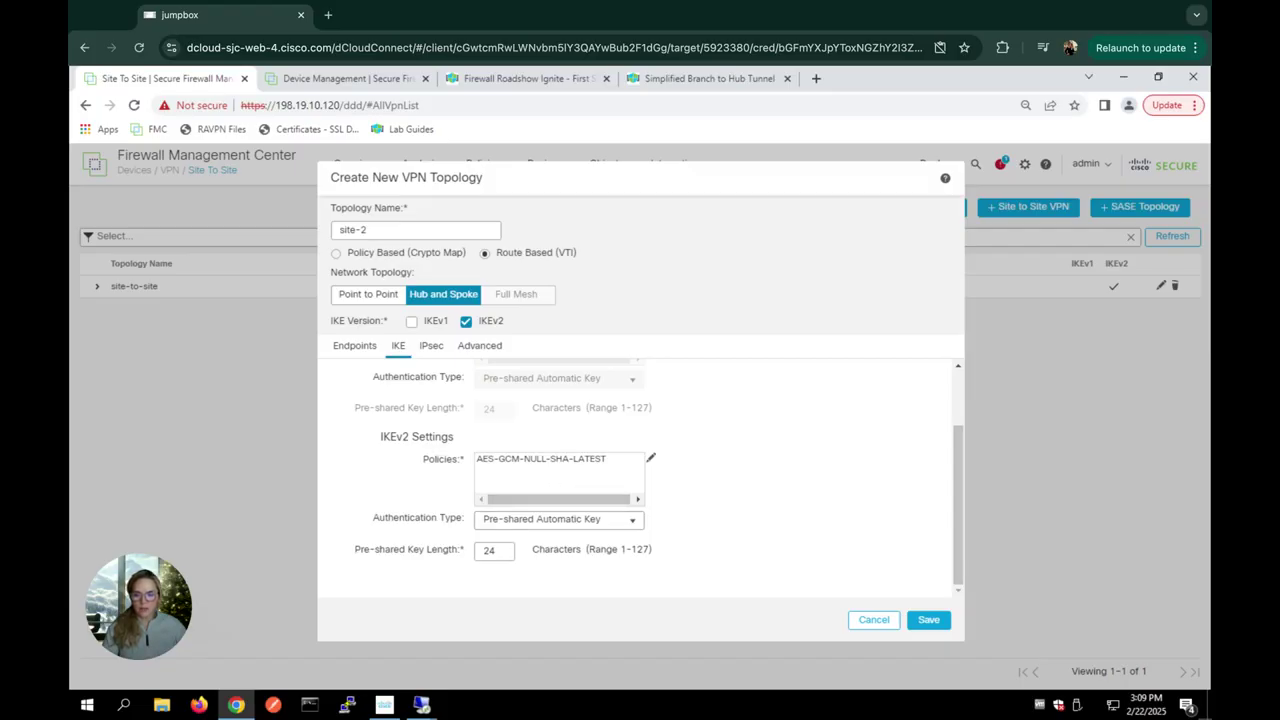
pyautogui.scroll(2, 555, 475)
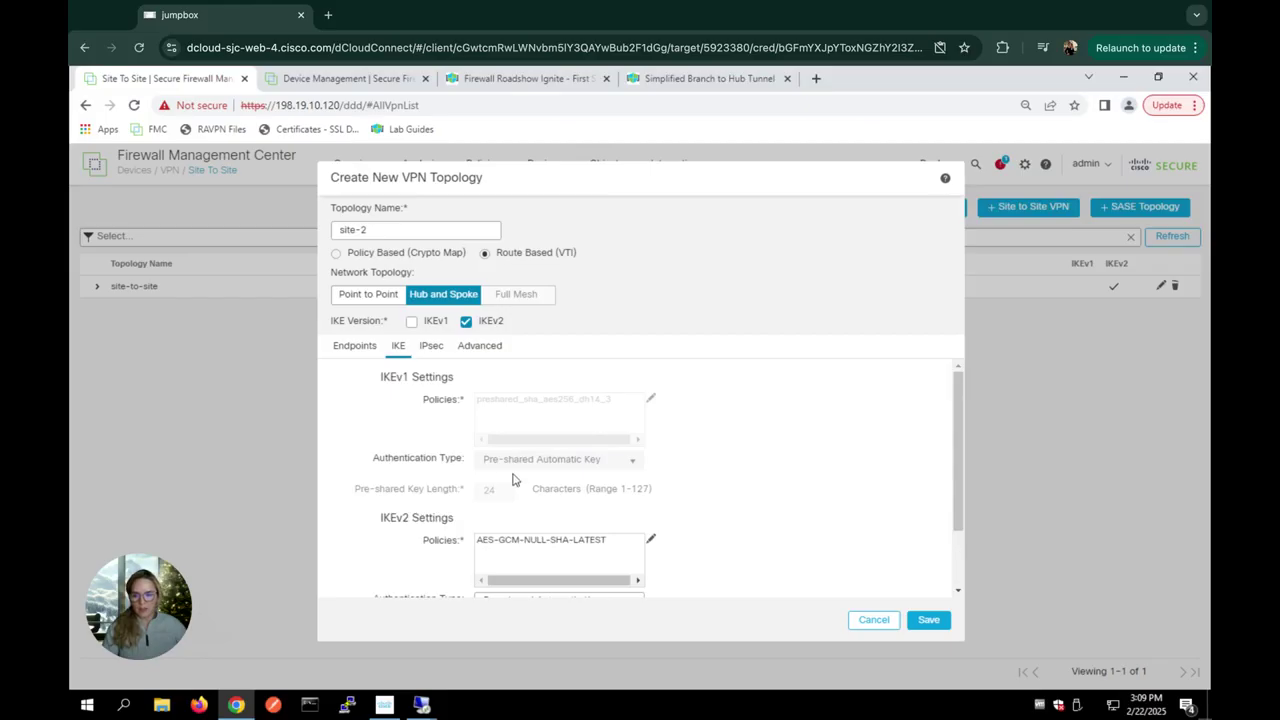
pyautogui.click(432, 347)
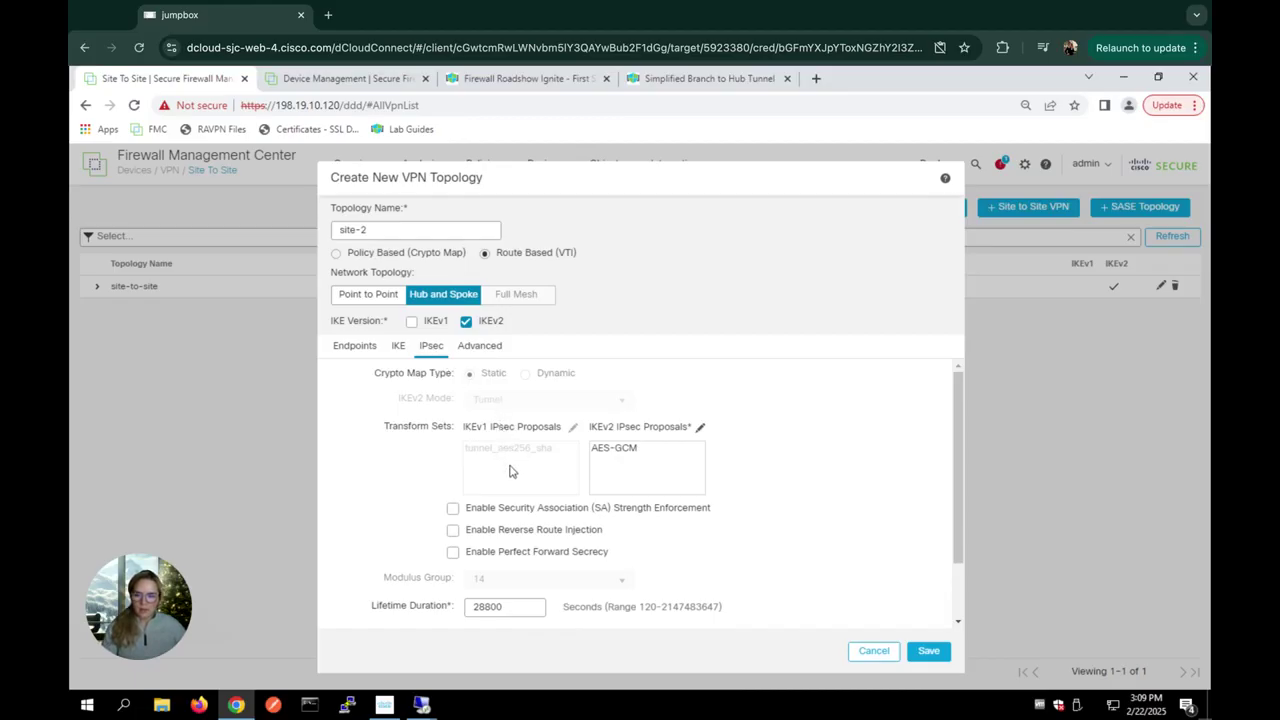
pyautogui.scroll(-1, 510, 471)
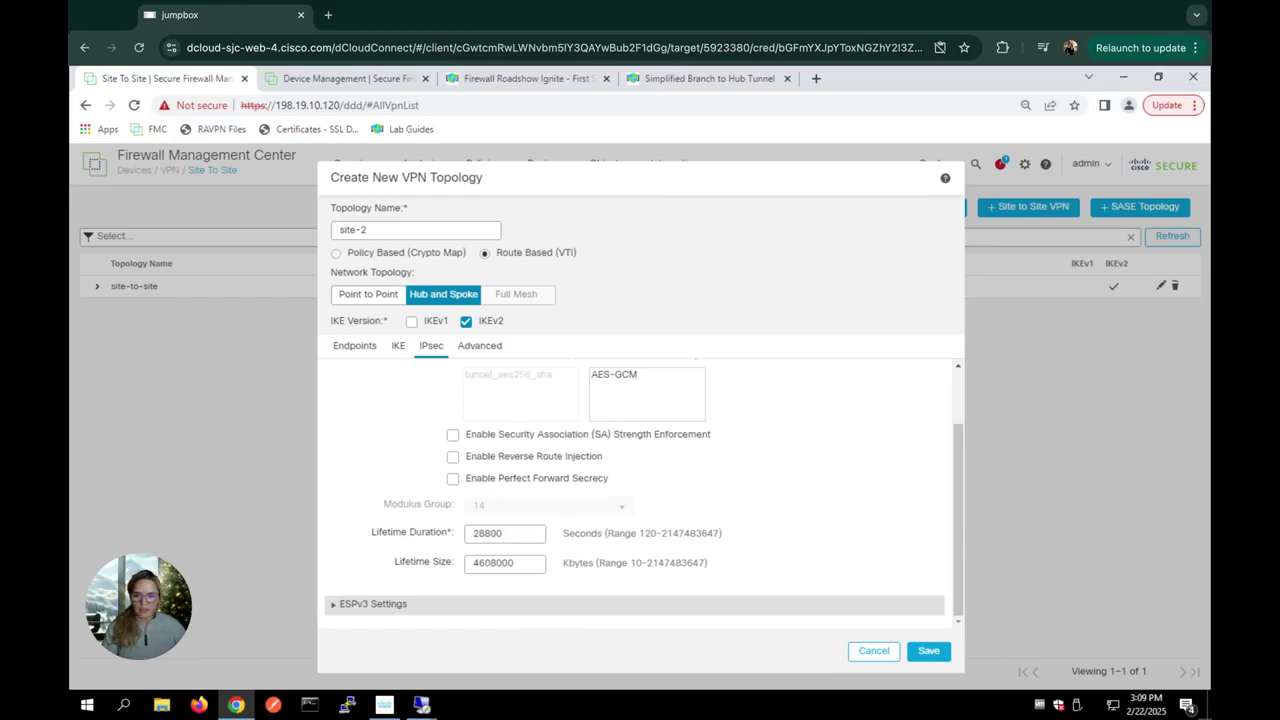
pyautogui.scroll(1, 507, 440)
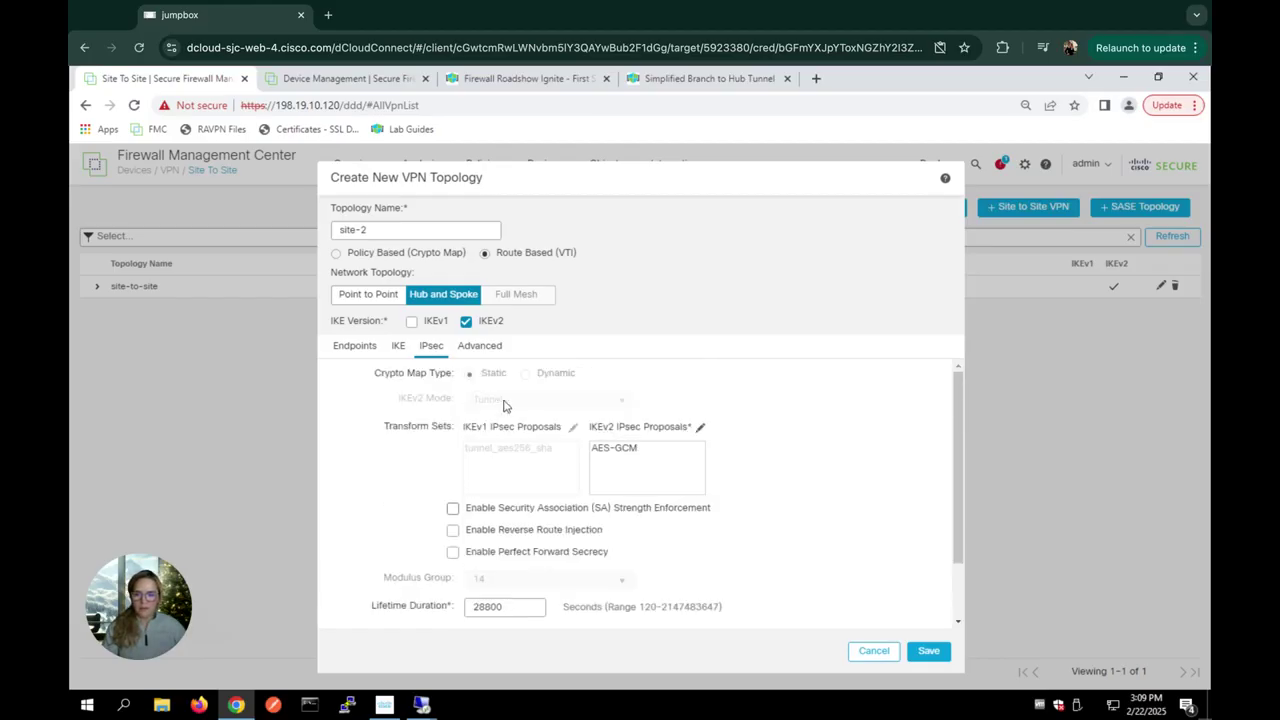
pyautogui.click(480, 346)
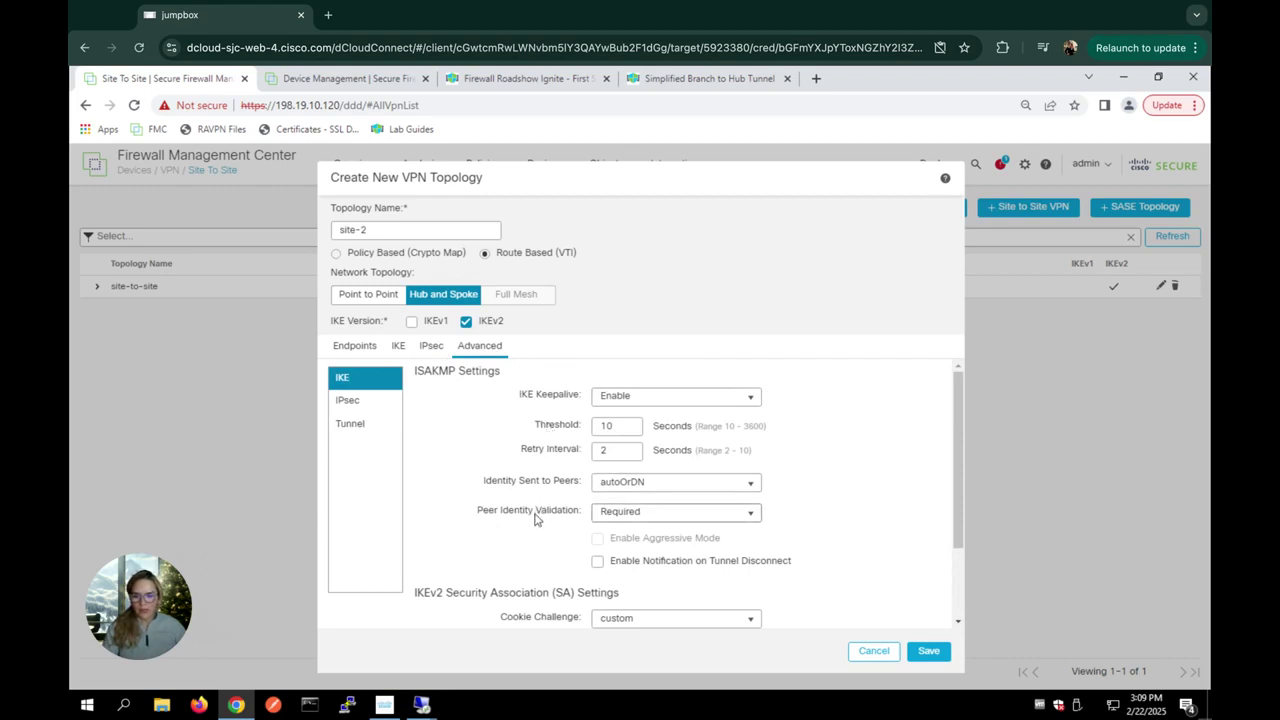
pyautogui.scroll(-1, 535, 519)
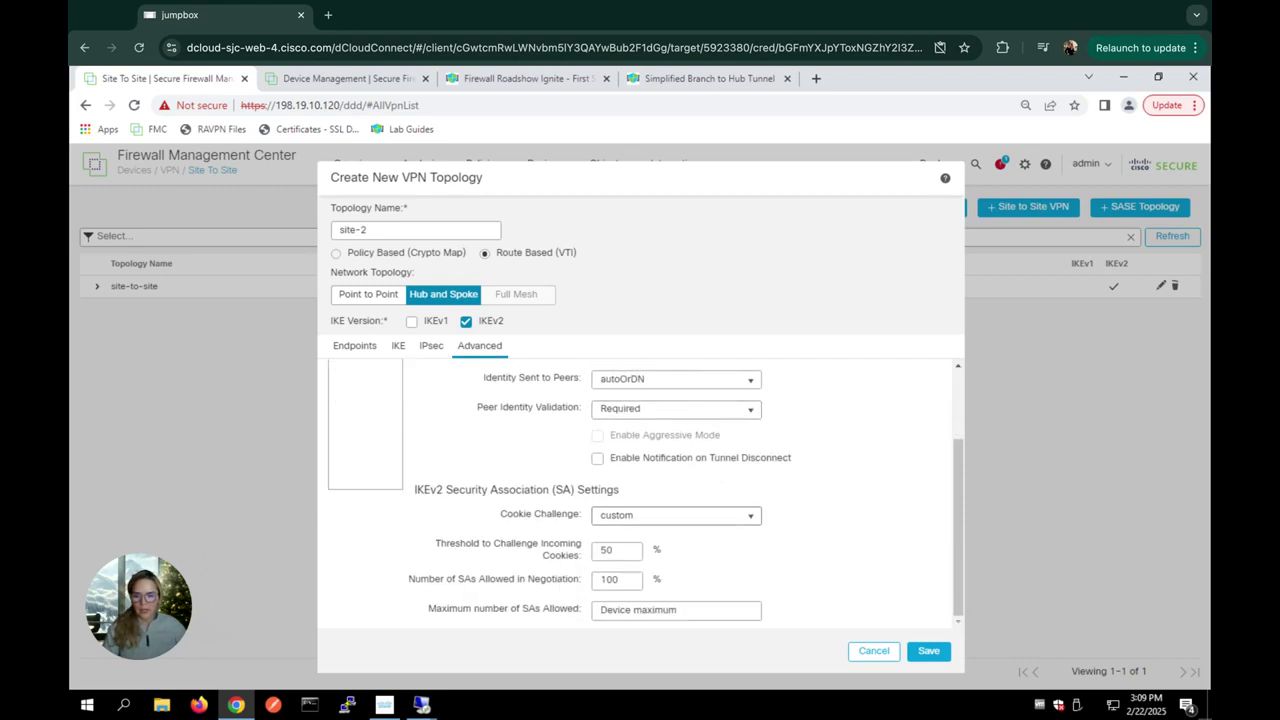
pyautogui.scroll(1, 535, 519)
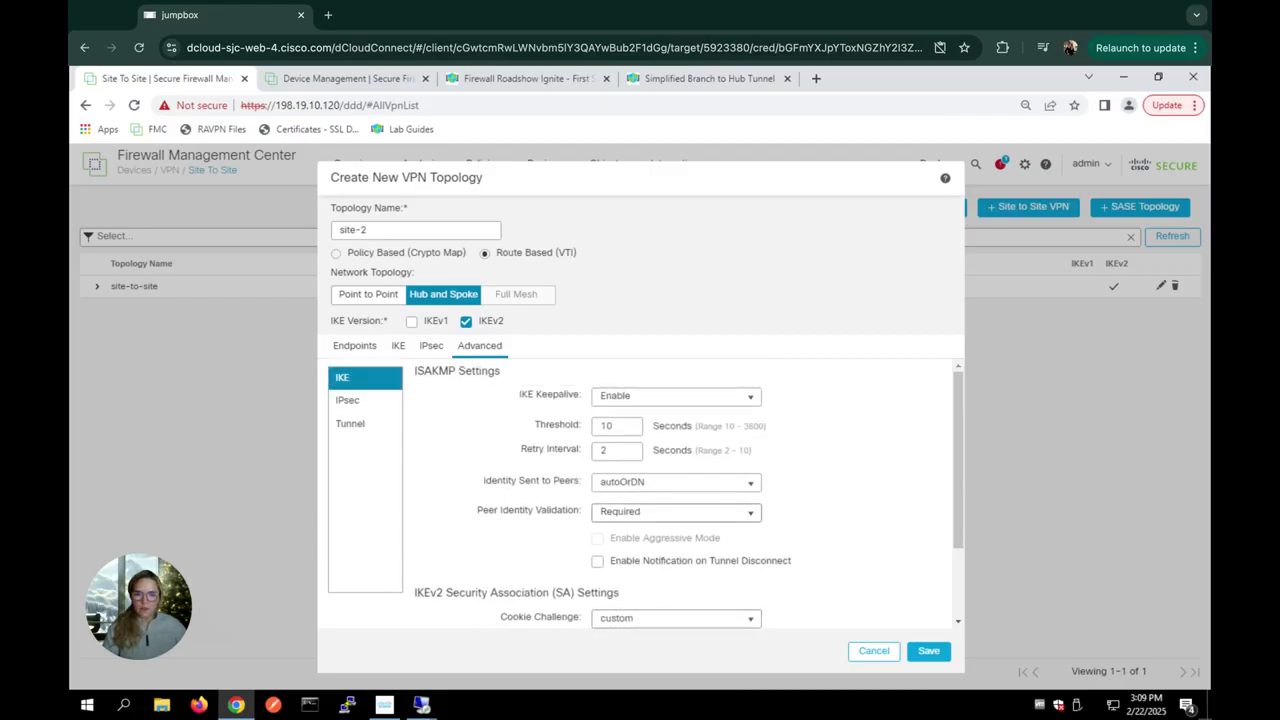
pyautogui.click(360, 347)
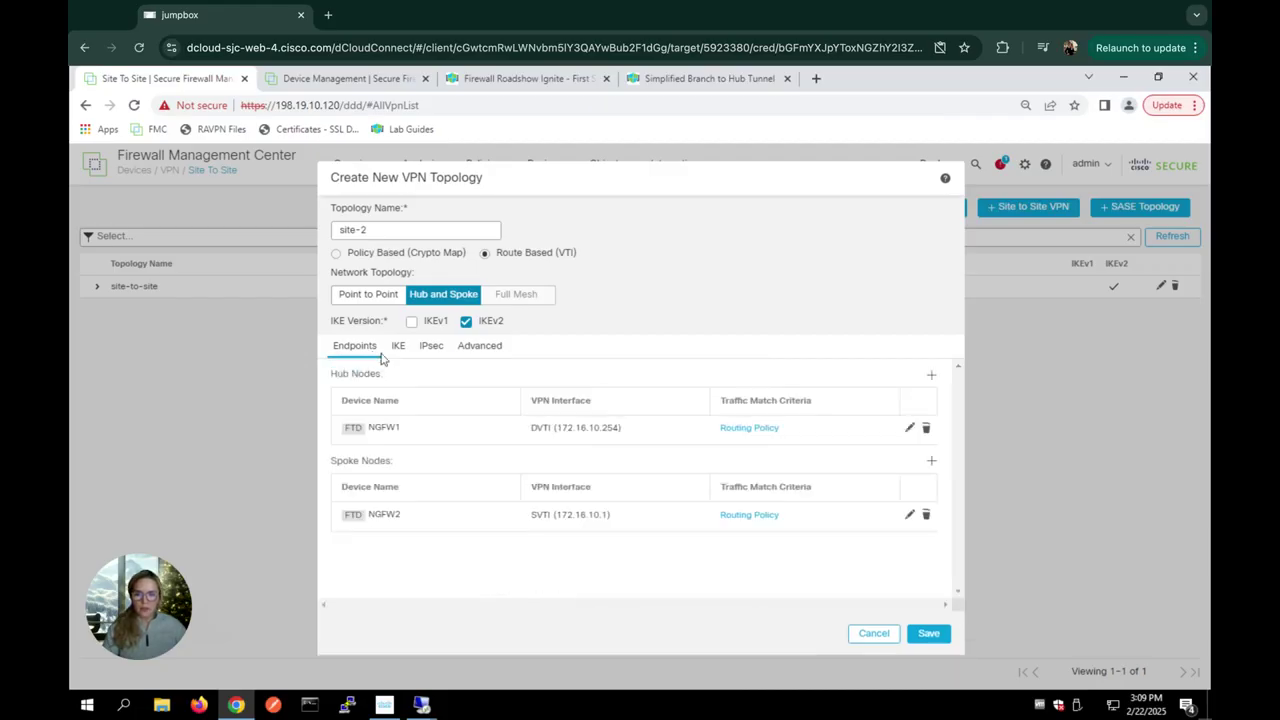
# - Save the site-2 topology and expand the site-to-site row to show the NGFW1 hub and NGFW2 spoke tunnel
pyautogui.click(929, 634)
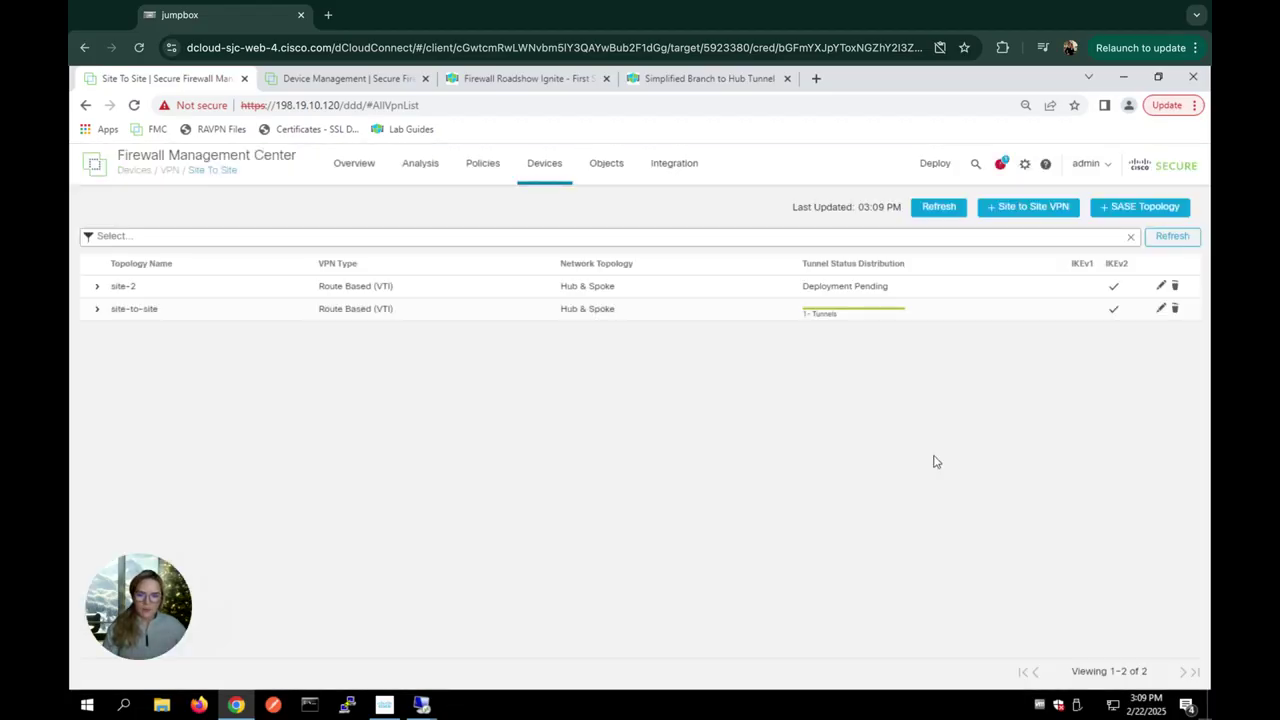
pyautogui.moveTo(829, 320)
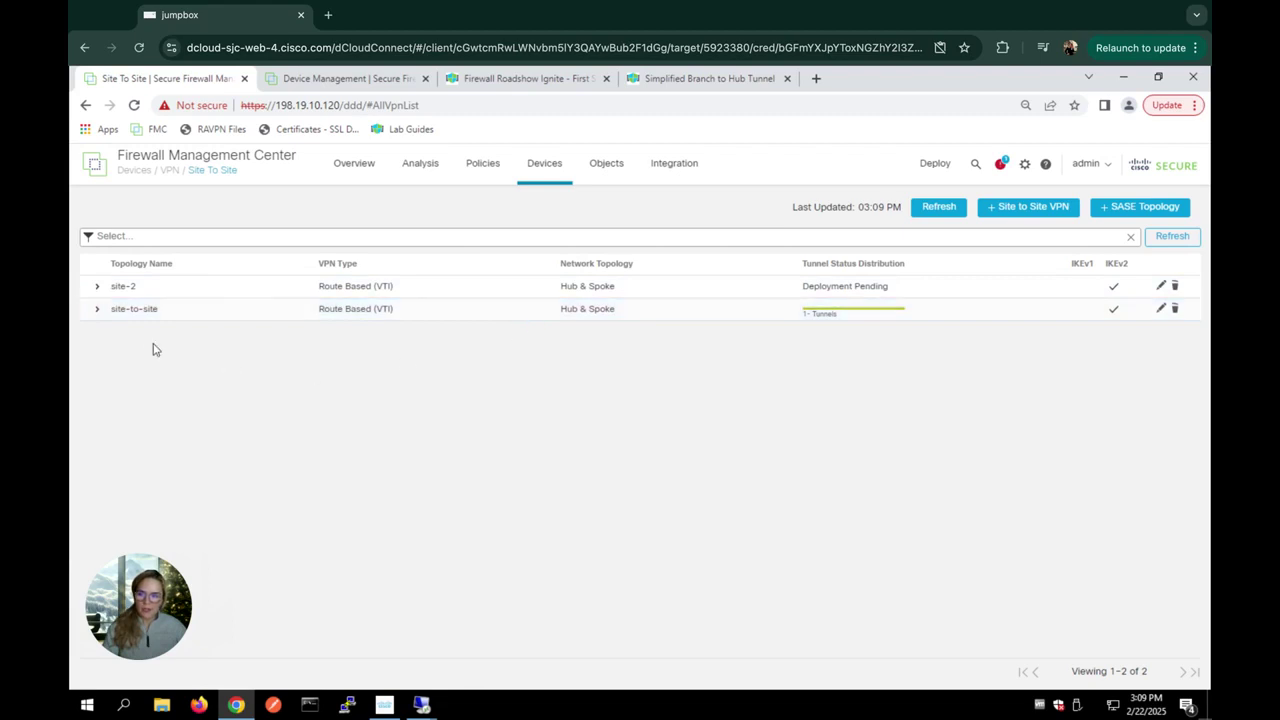
pyautogui.click(97, 310)
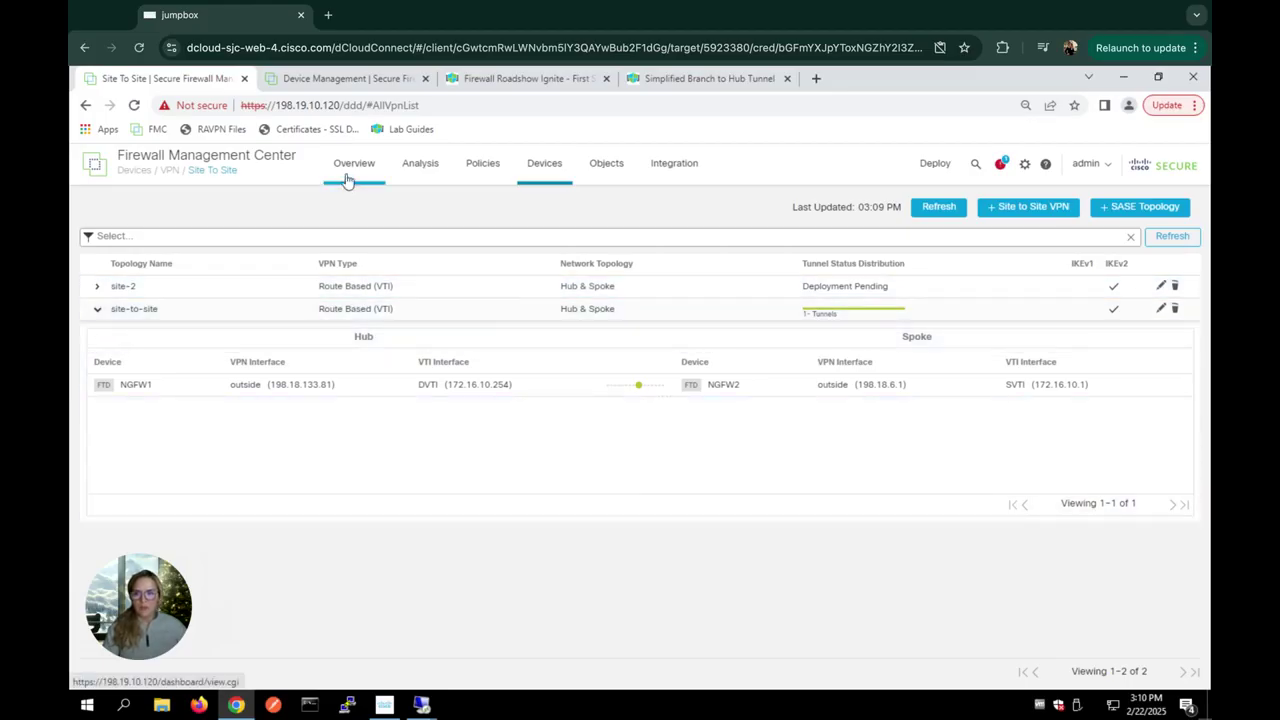
# - Open the Site to Site VPN dashboard and view the CLI Details of the NGFW1–NGFW2 tunnel
pyautogui.moveTo(347, 178)
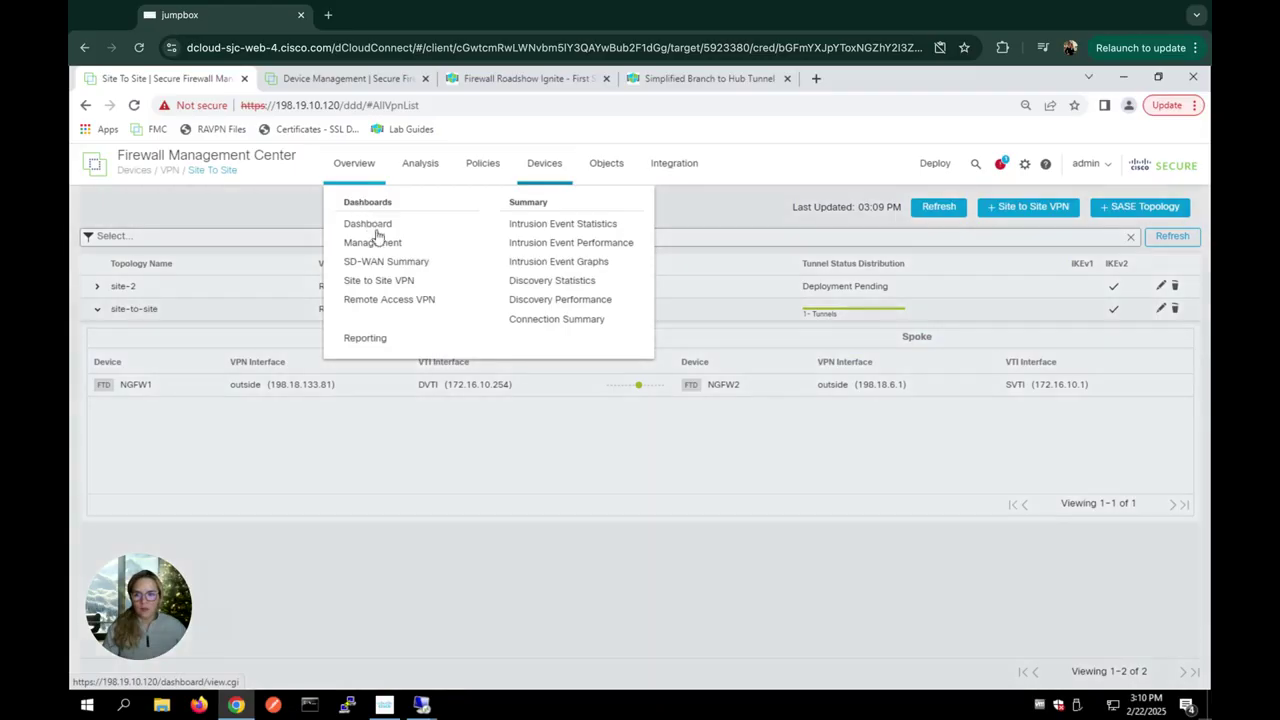
pyautogui.click(378, 280)
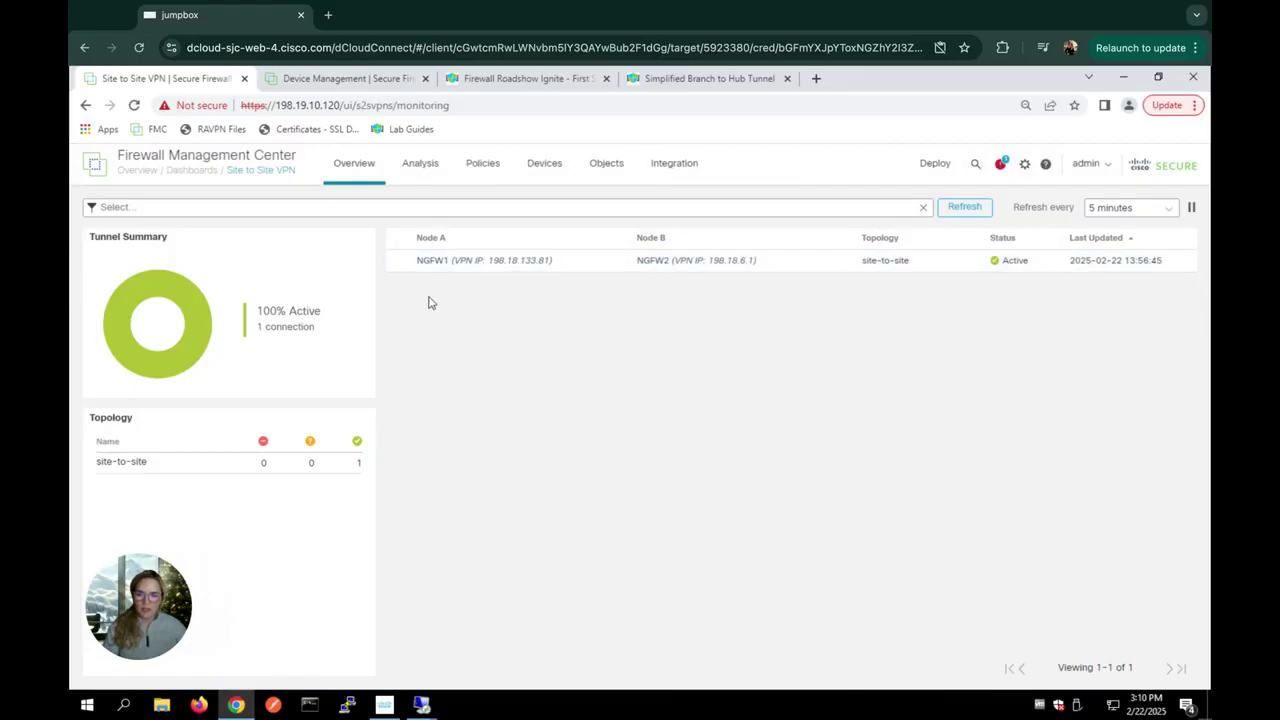
pyautogui.click(399, 262)
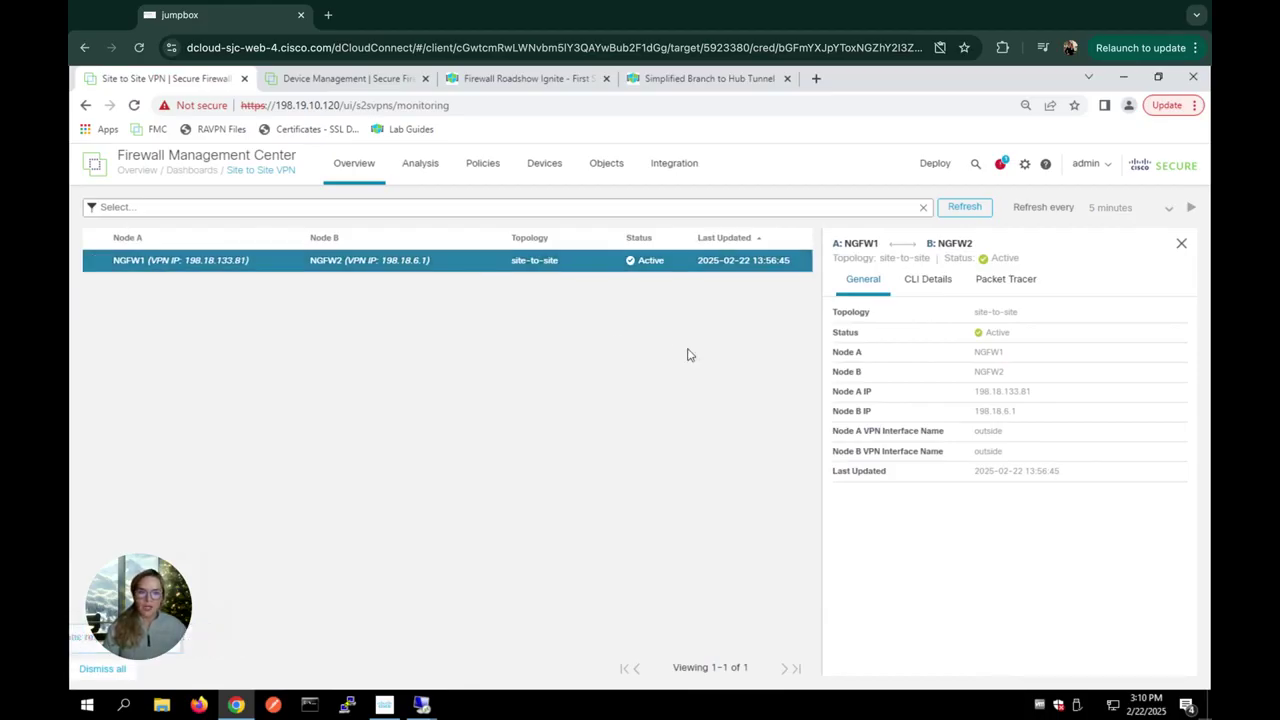
pyautogui.click(924, 289)
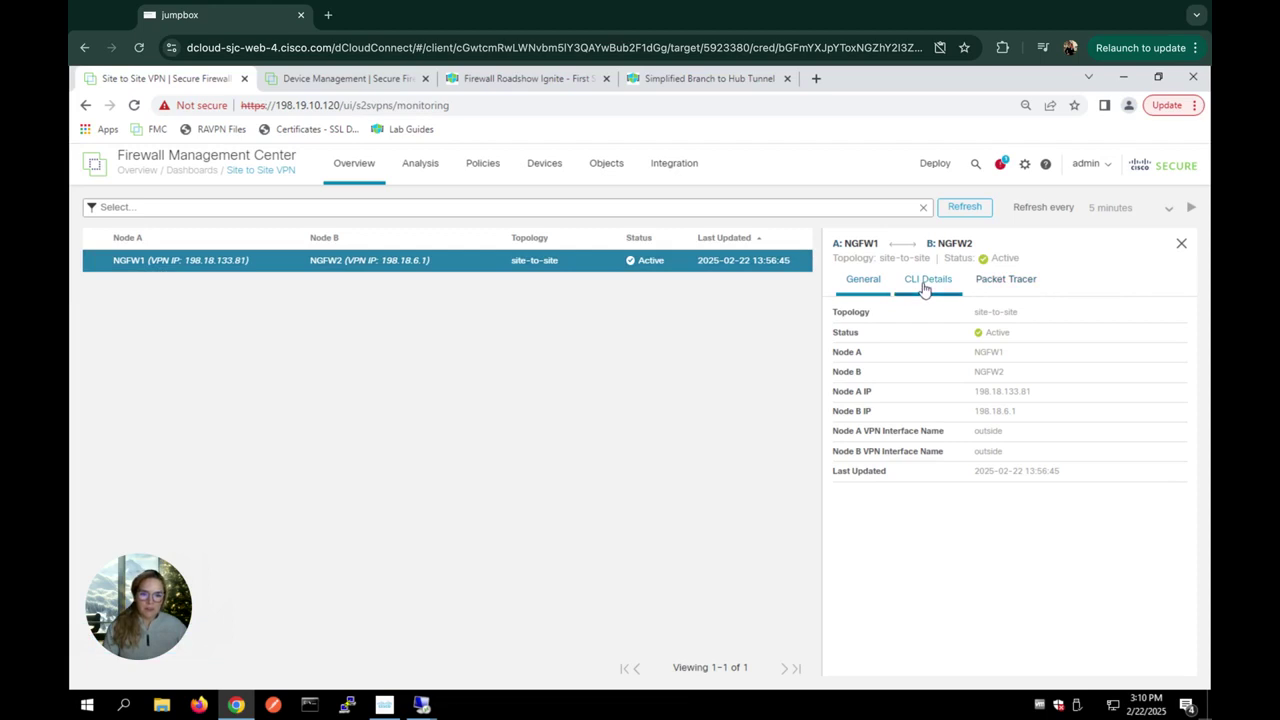
pyautogui.click(930, 307)
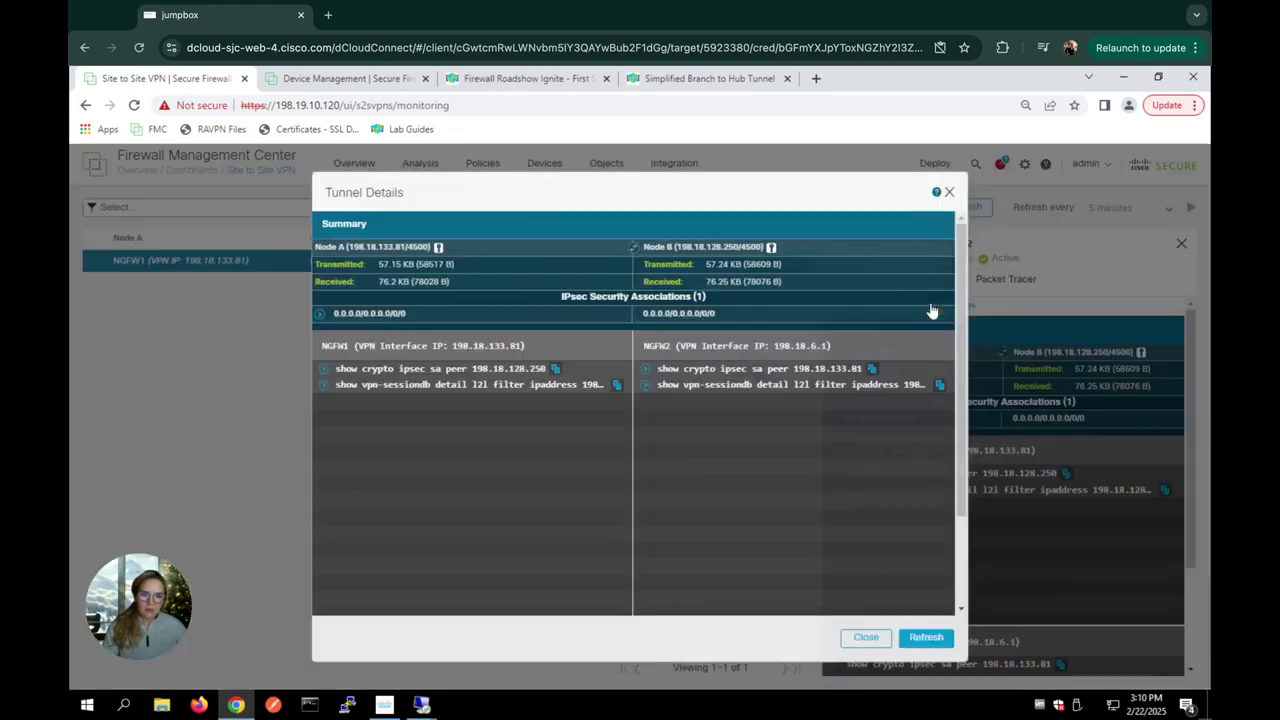
pyautogui.click(646, 370)
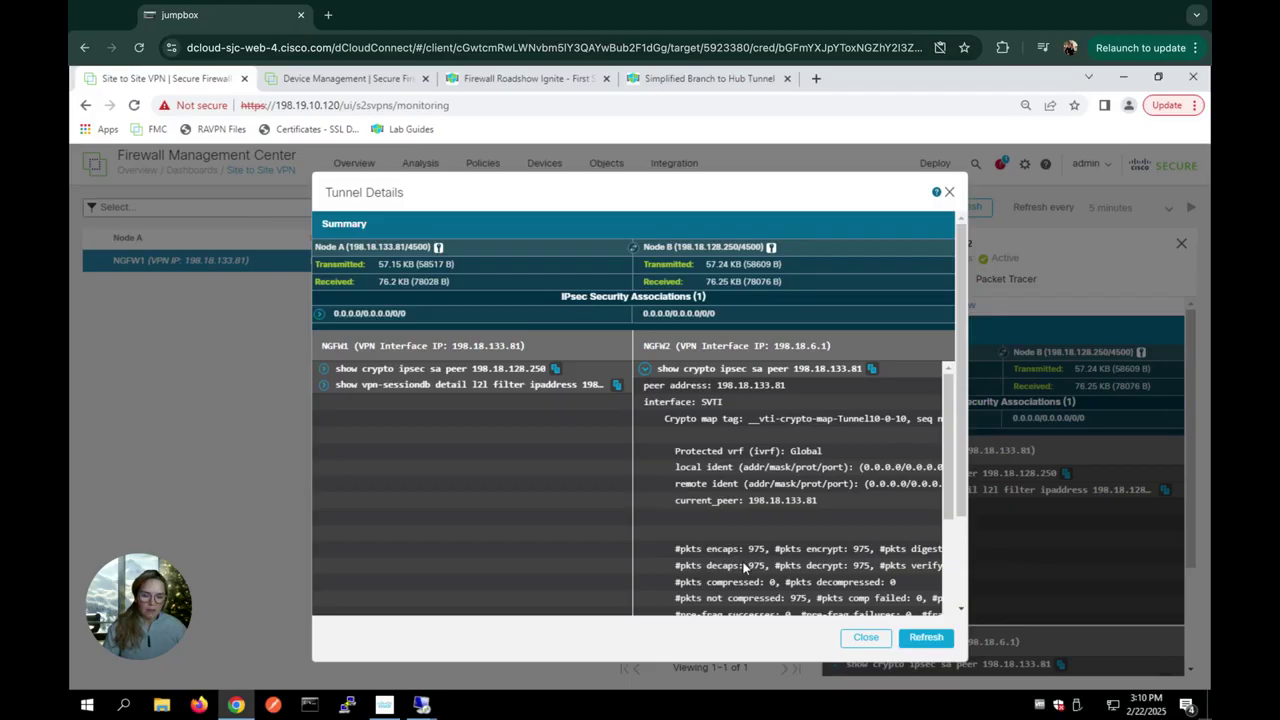
pyautogui.scroll(-2, 744, 568)
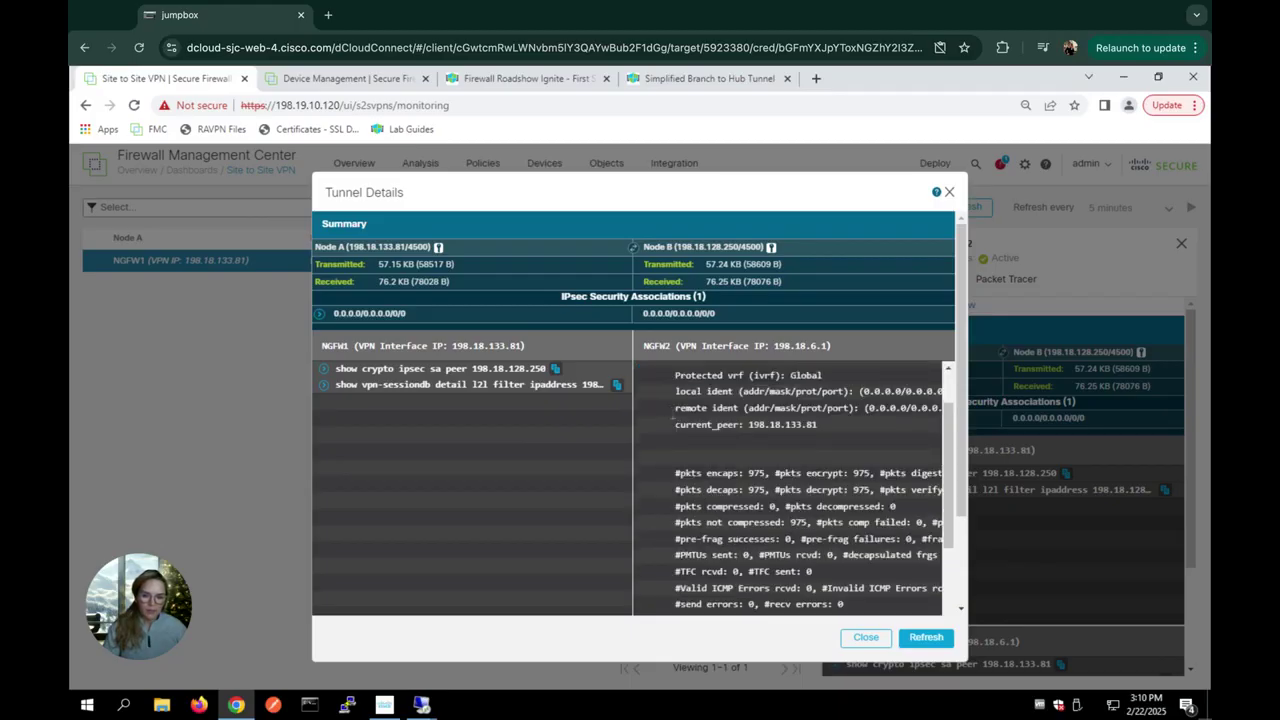
pyautogui.scroll(2, 674, 447)
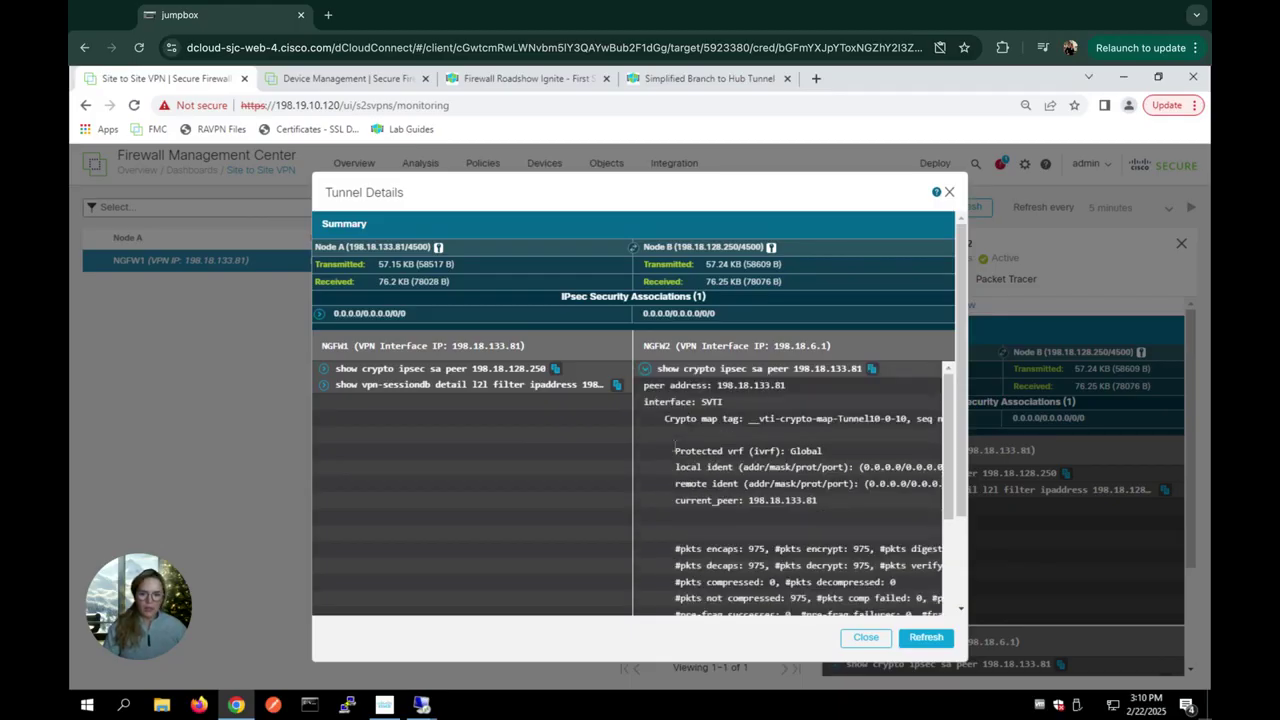
pyautogui.click(648, 372)
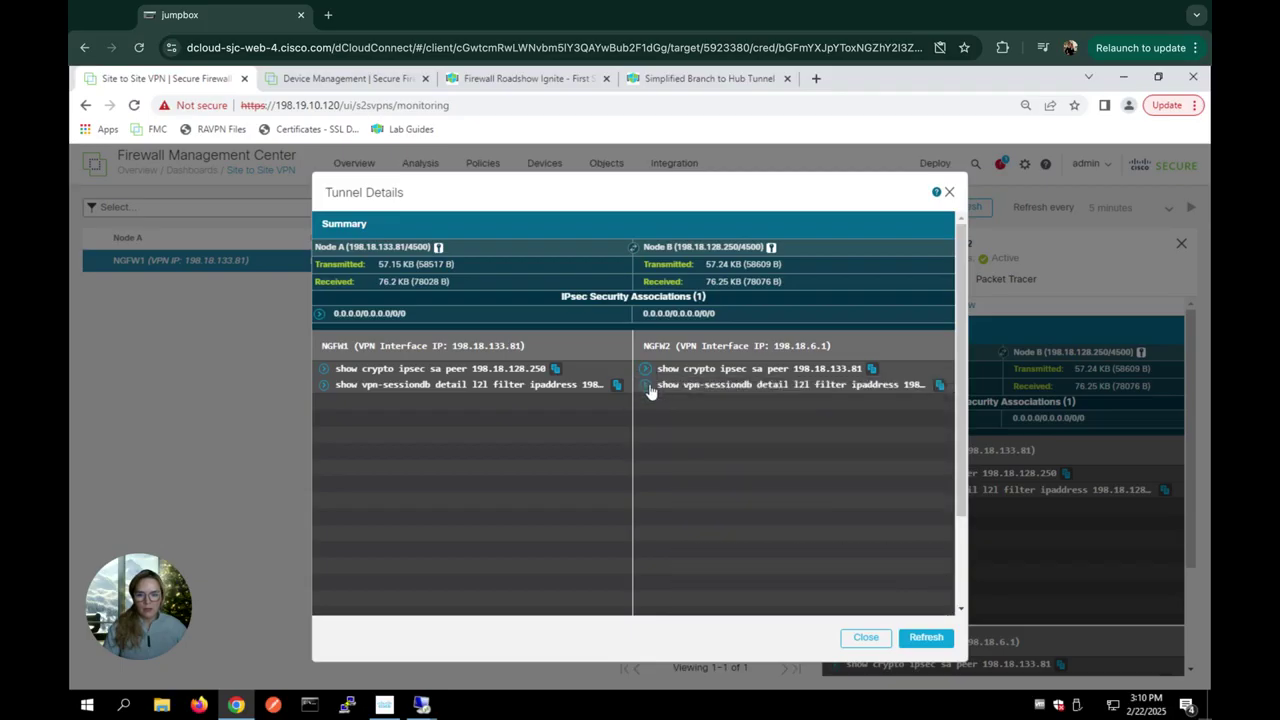
pyautogui.click(645, 384)
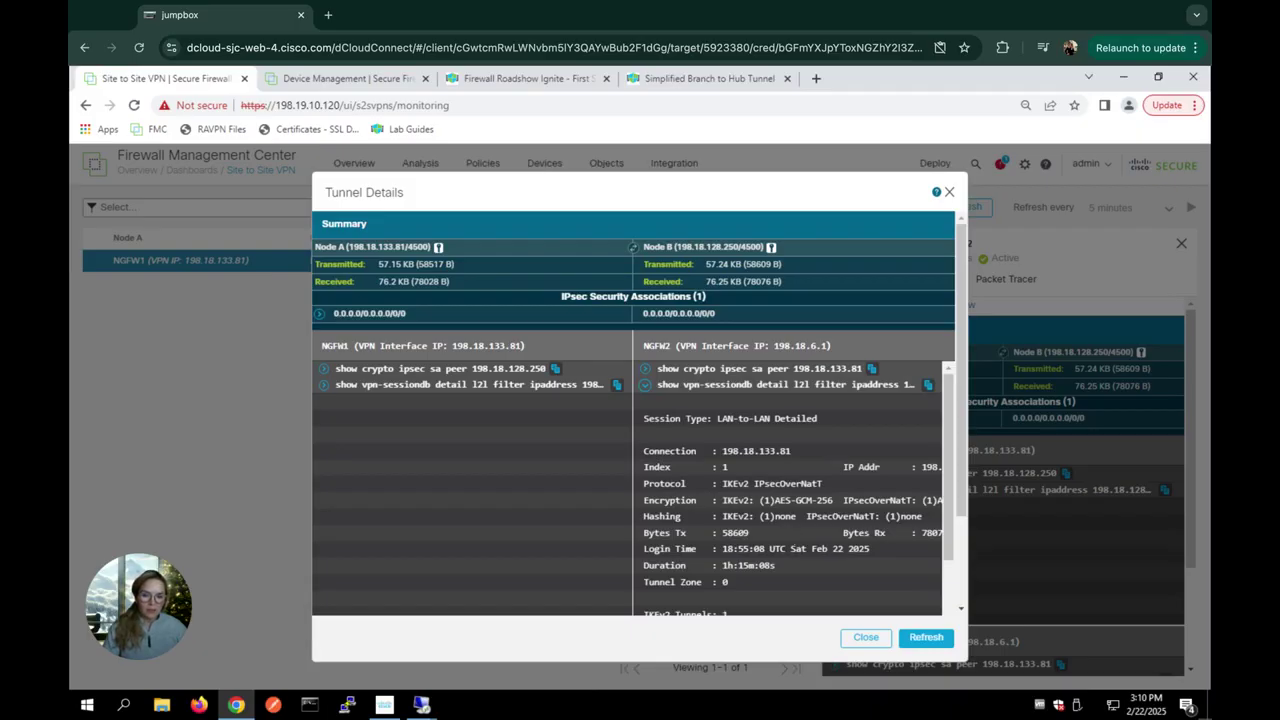
pyautogui.scroll(-3, 790, 490)
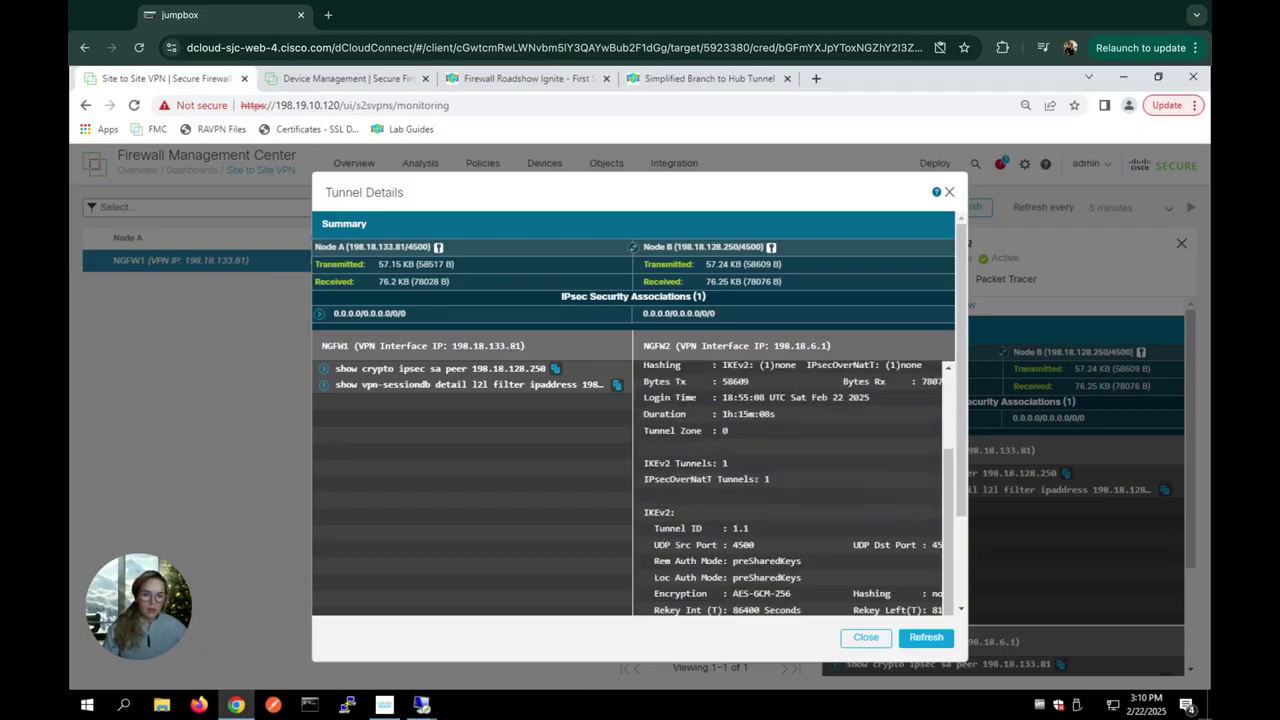
pyautogui.scroll(-3, 790, 490)
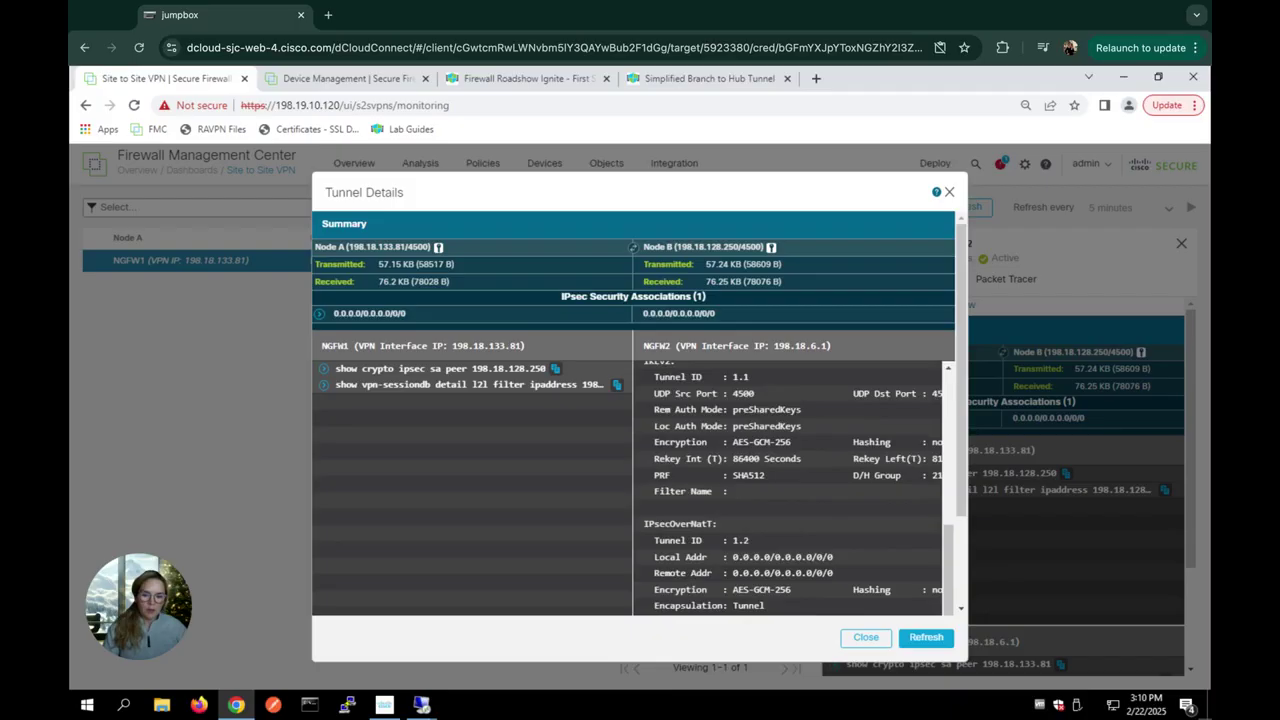
pyautogui.scroll(-1, 798, 488)
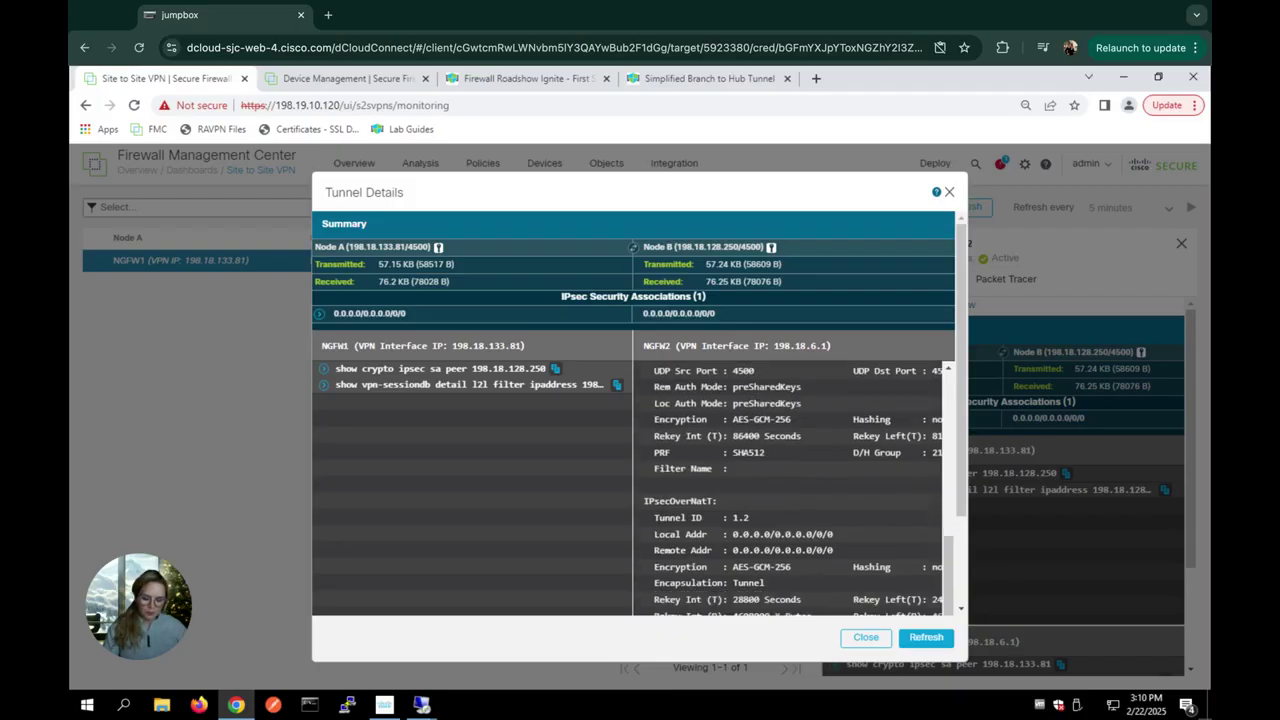
pyautogui.scroll(-2, 798, 488)
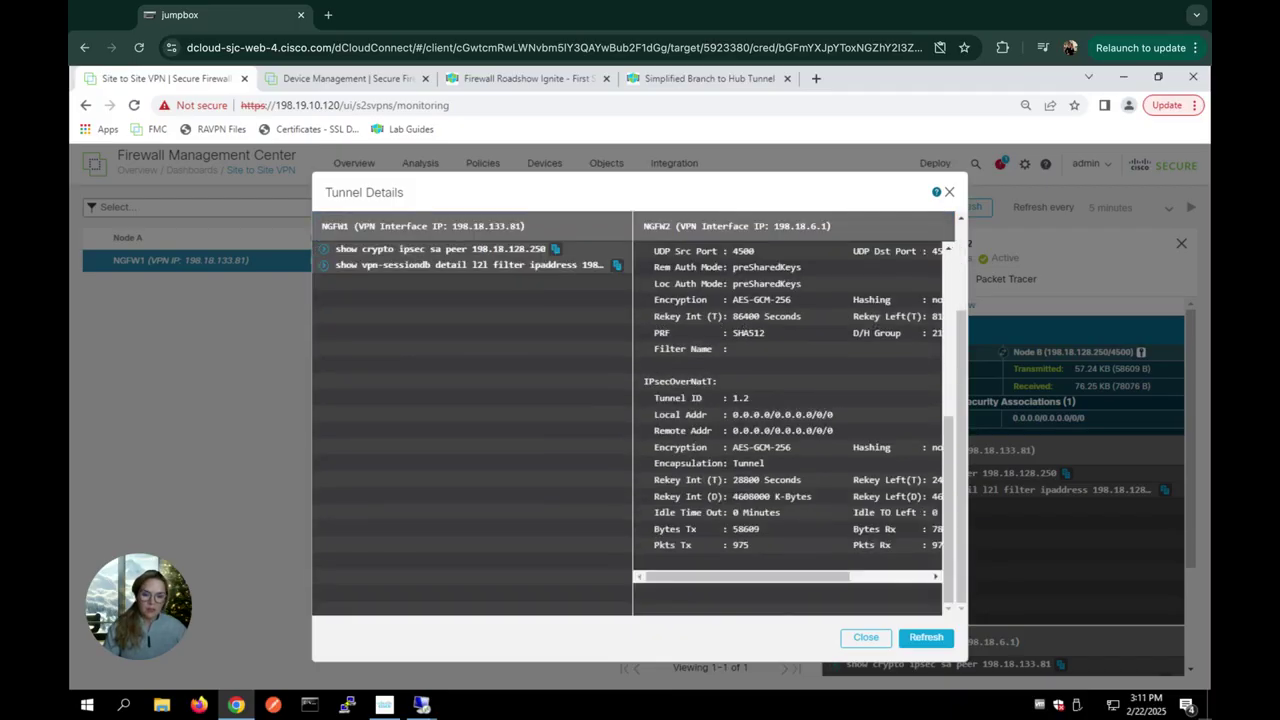
pyautogui.click(866, 640)
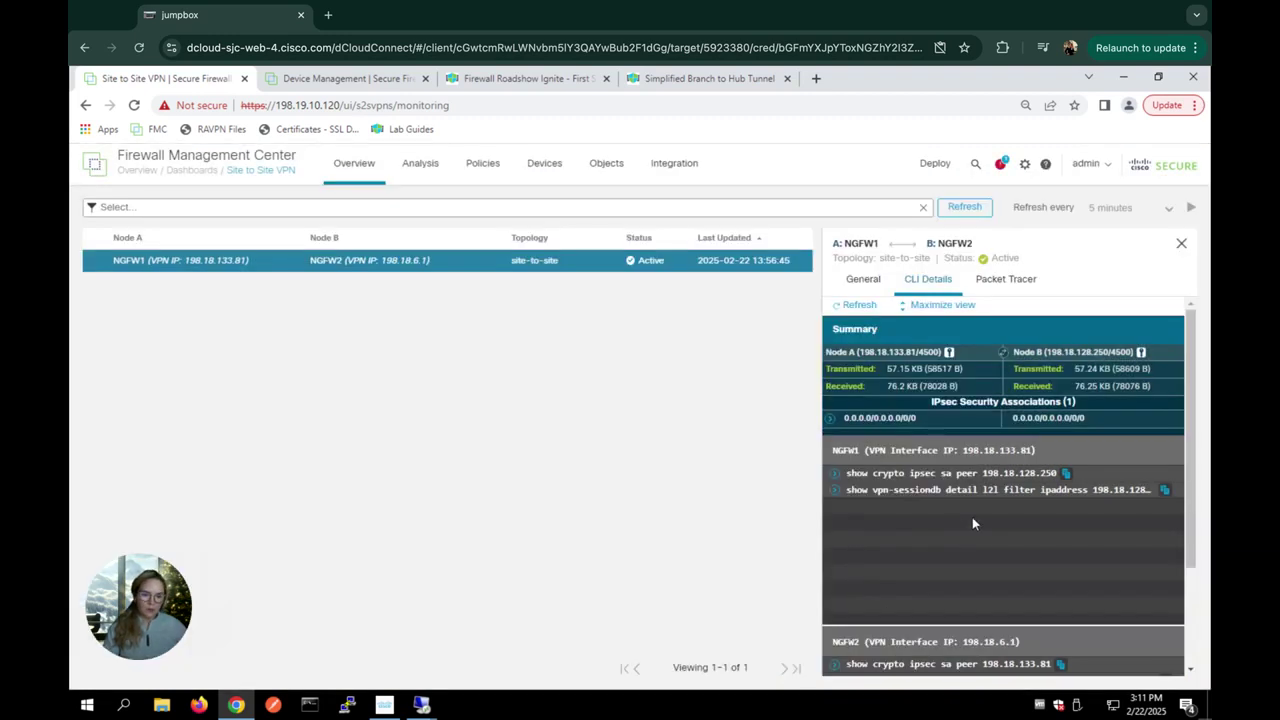
# - In the tunnel's Packet Tracer, start from NGFW1's port with ingress interface outside, then close the panel
pyautogui.click(1008, 285)
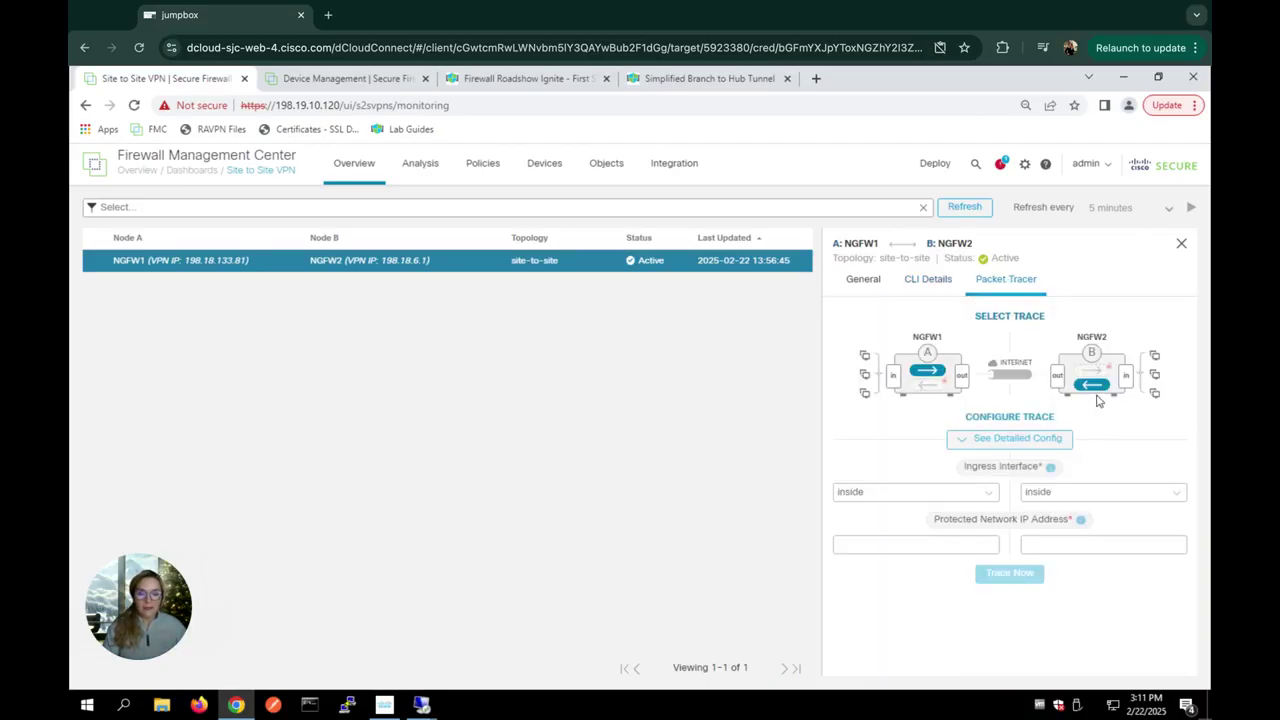
pyautogui.click(895, 380)
pyautogui.click(924, 545)
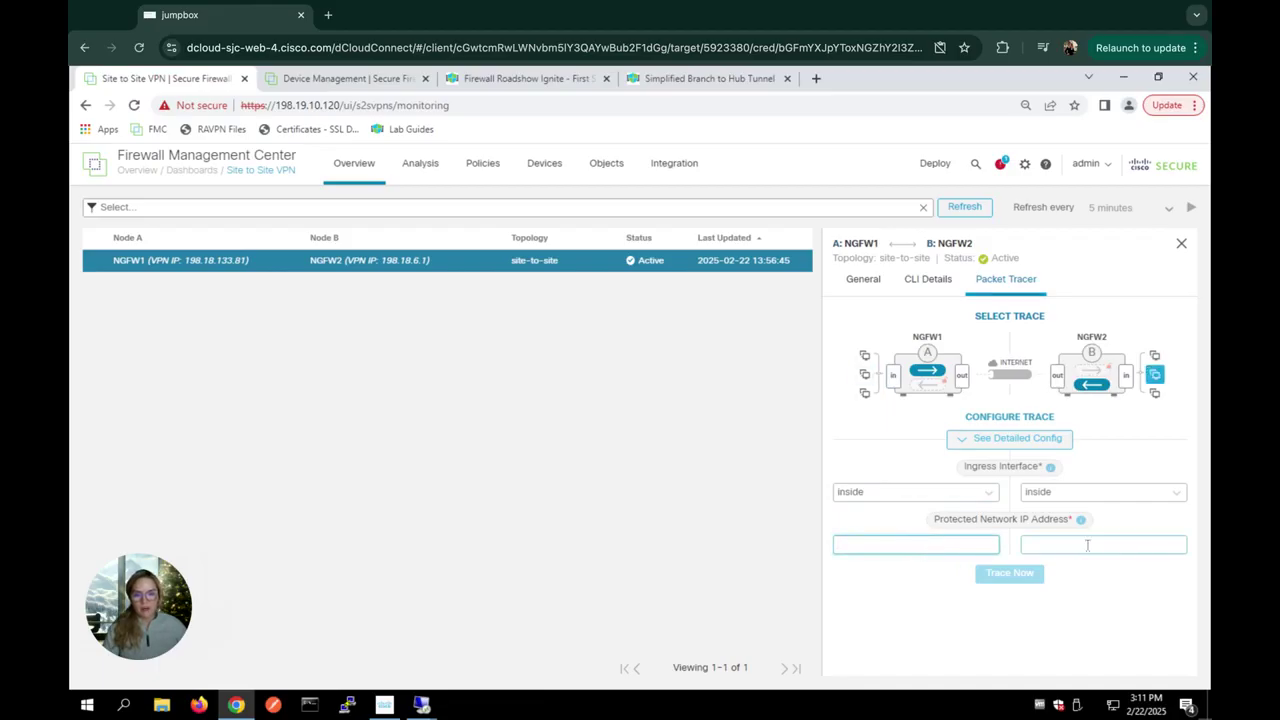
pyautogui.click(980, 492)
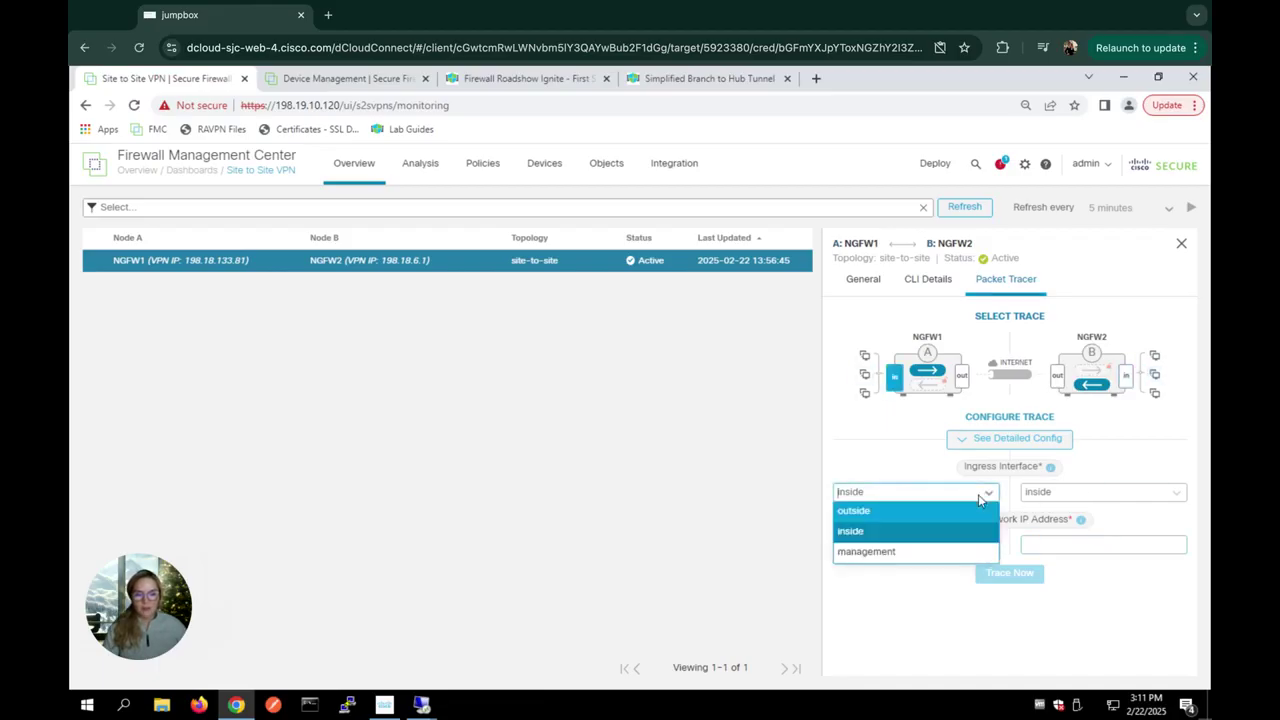
pyautogui.click(921, 512)
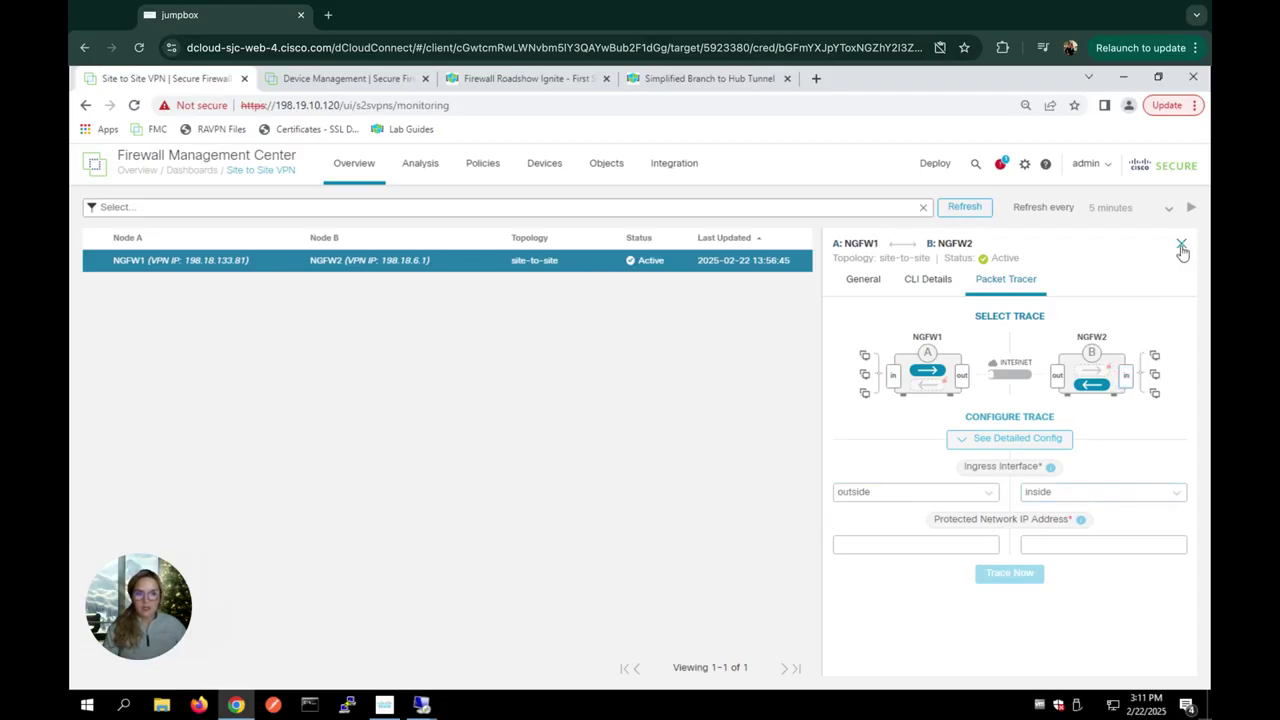
pyautogui.click(441, 259)
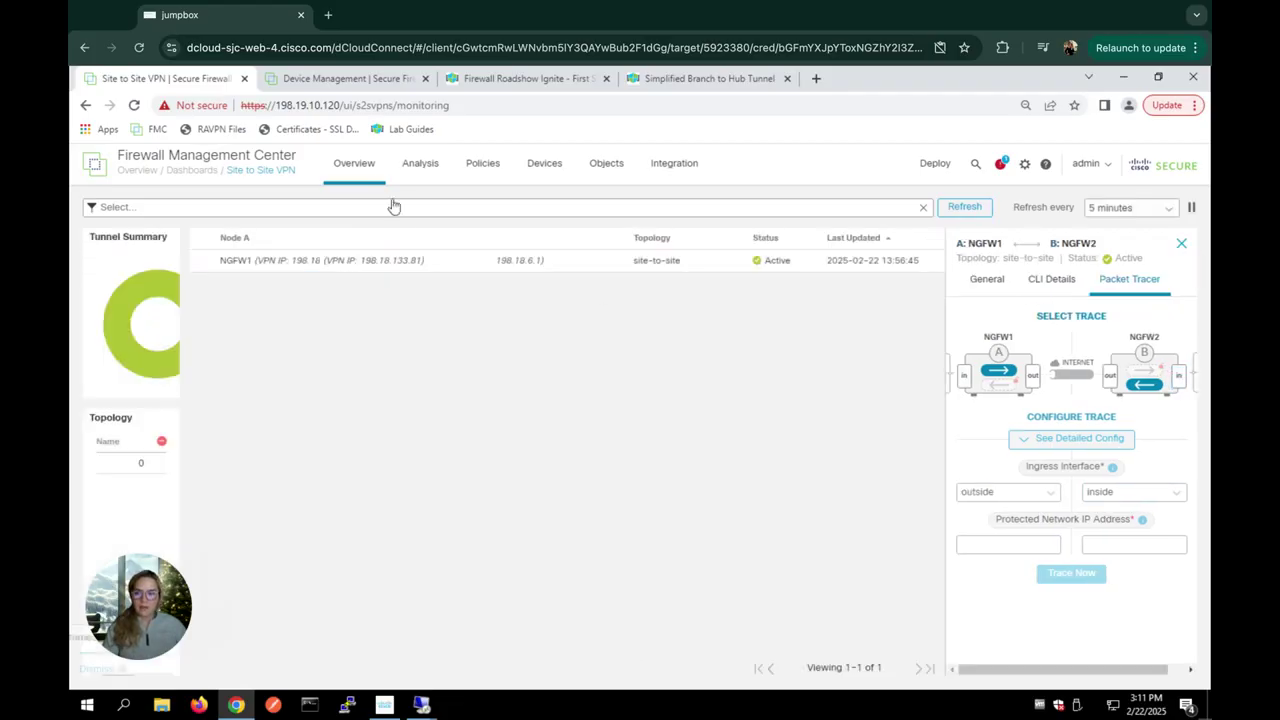
# - Open the SD-WAN Summary dashboard showing 1 active tunnel and 2 healthy devices
pyautogui.moveTo(366, 166)
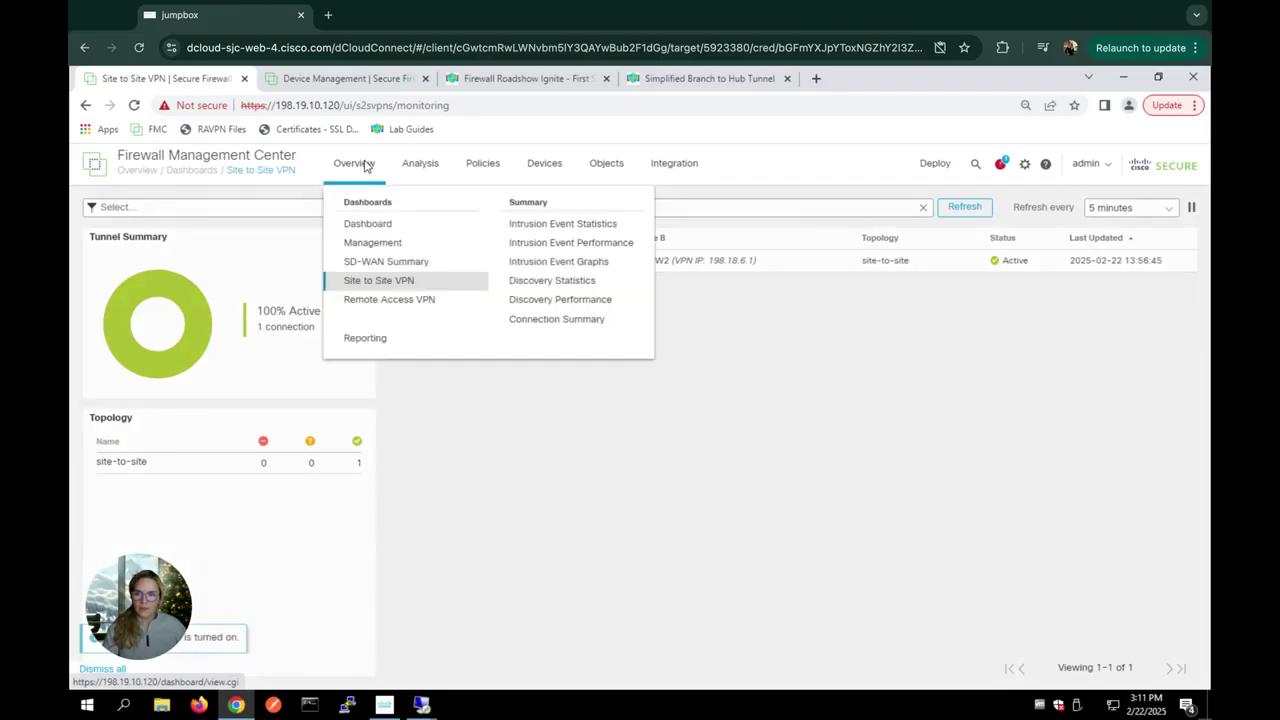
pyautogui.click(377, 261)
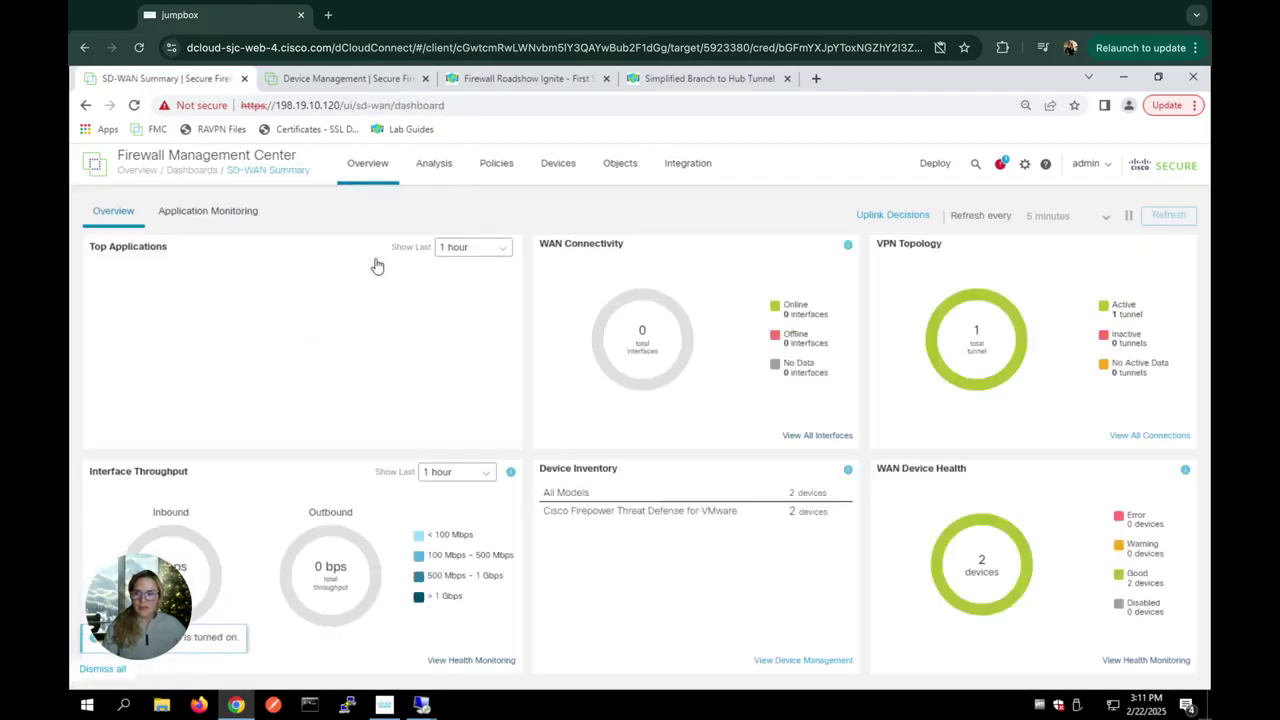